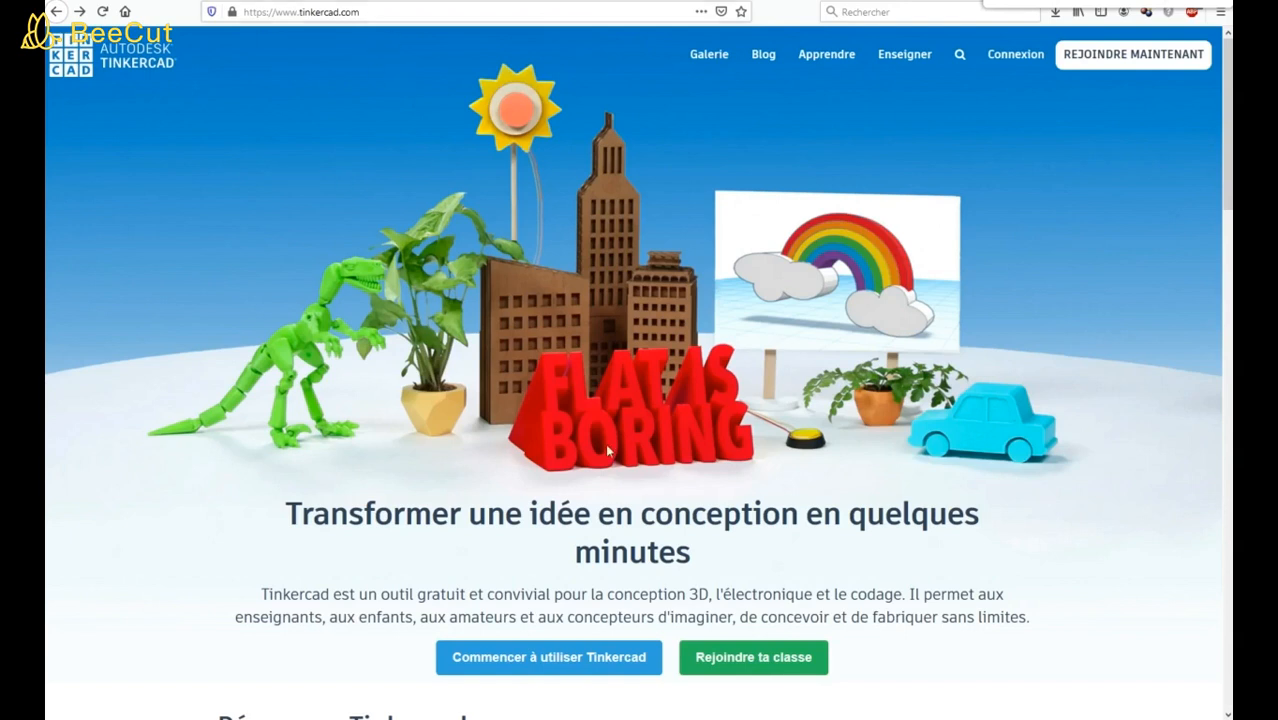
Join the class using the nickname supplied by the teacher
{"action": "left_click", "coordinate": [776, 662]}
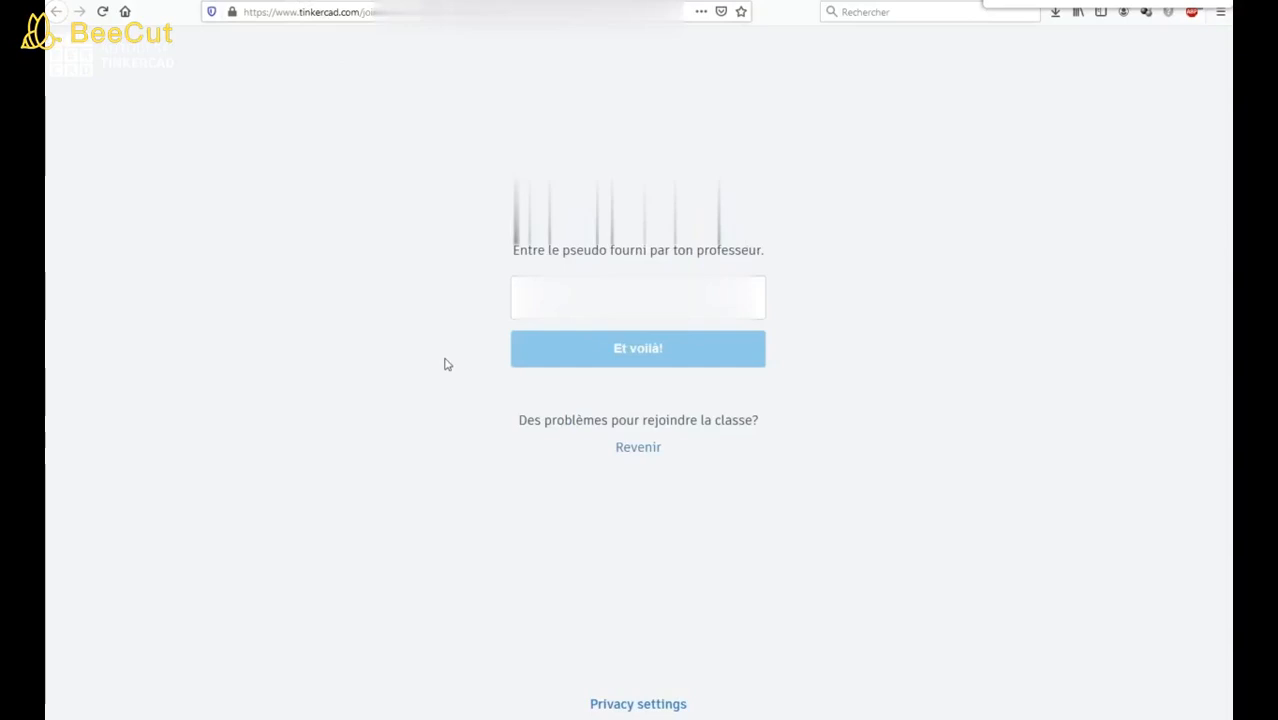
{"action": "right_click", "coordinate": [644, 303]}
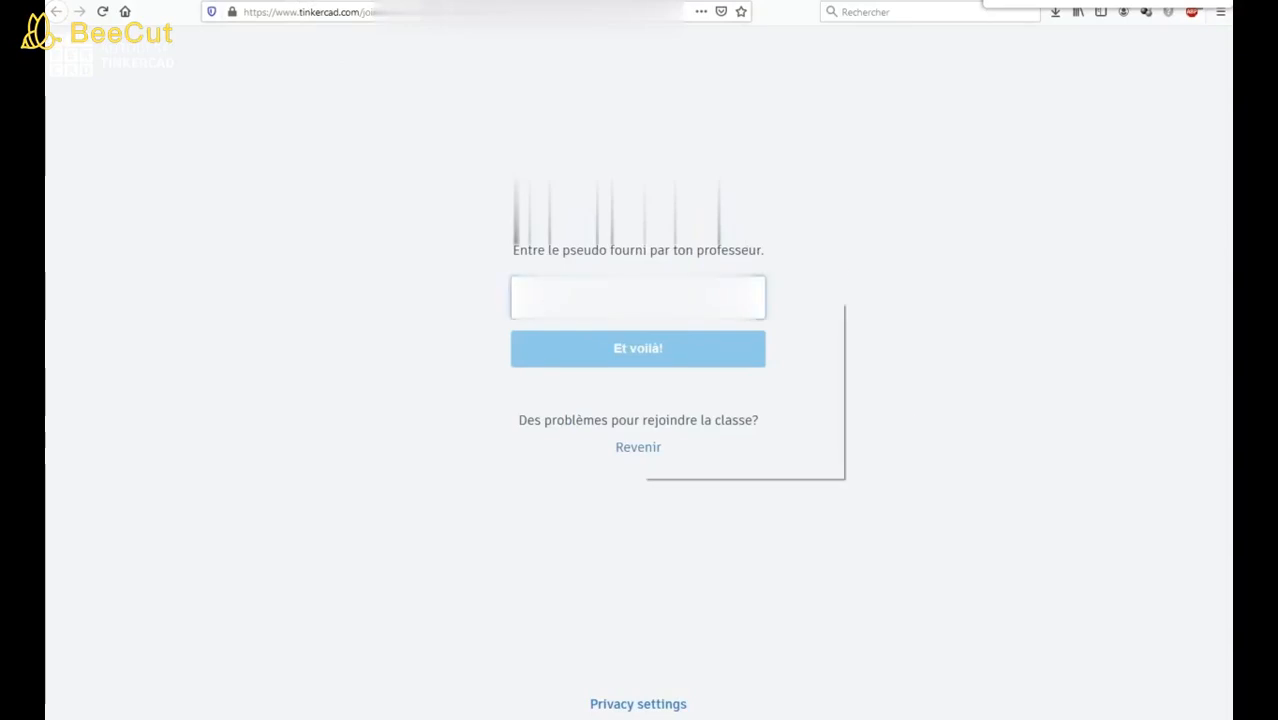
{"action": "left_click", "coordinate": [684, 362]}
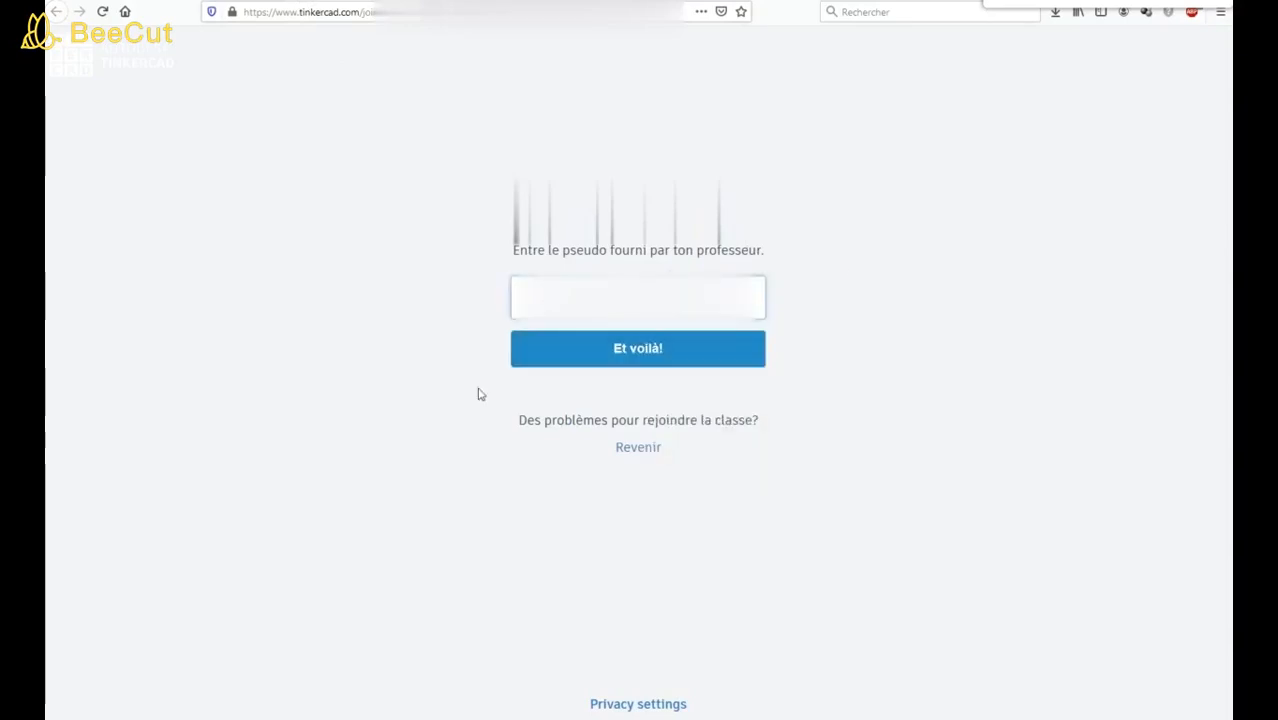
{"action": "left_click", "coordinate": [642, 360]}
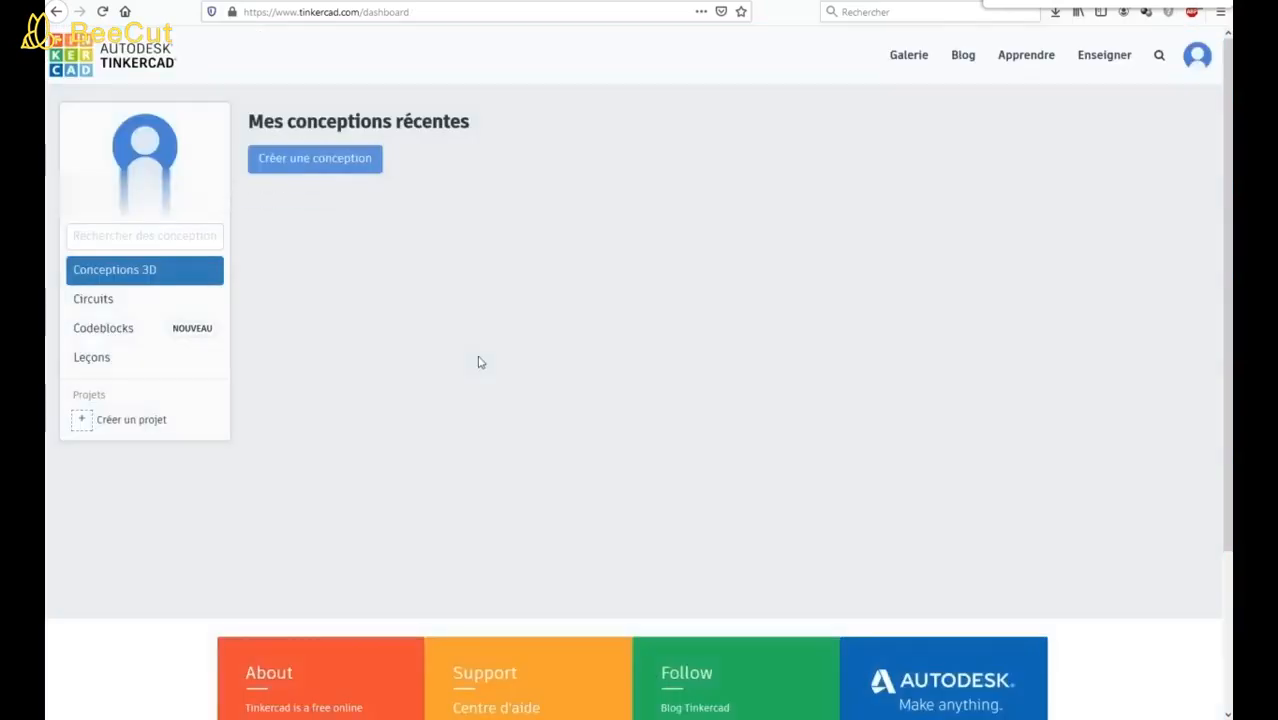
Create a new 3D design and name it TECHNOLOGIE
{"action": "left_click", "coordinate": [316, 162]}
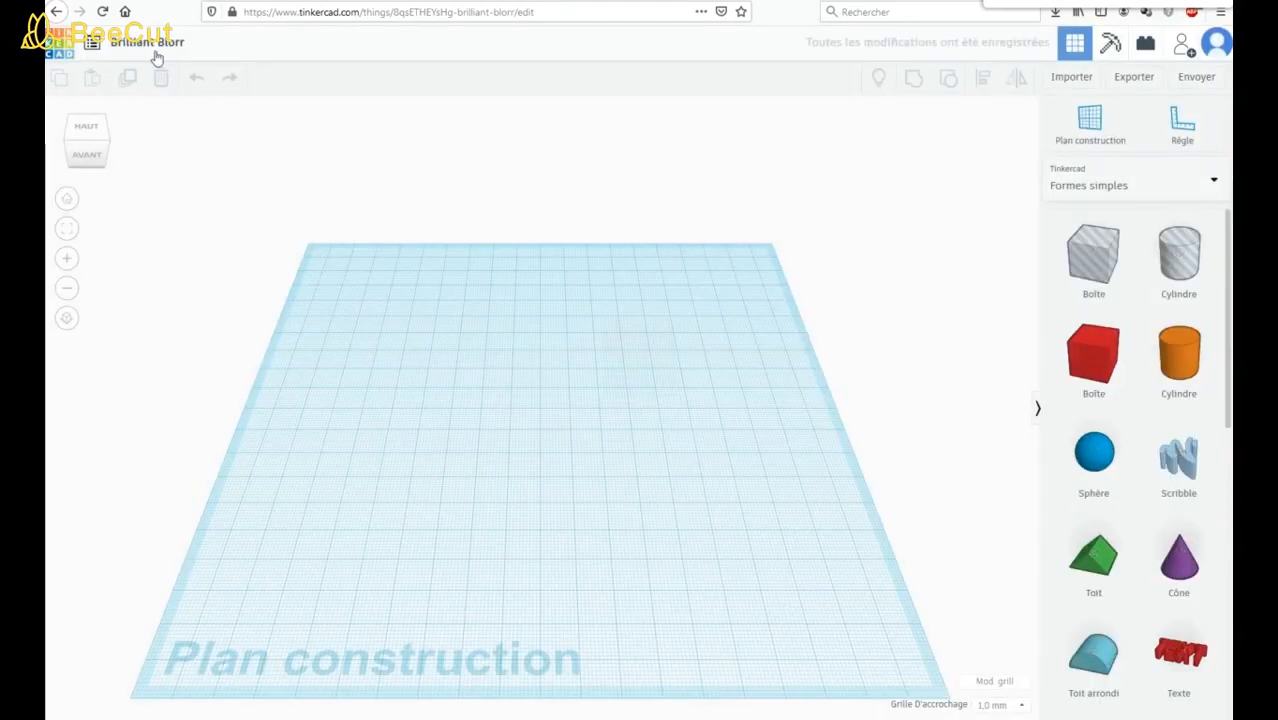
{"action": "left_click", "coordinate": [152, 44]}
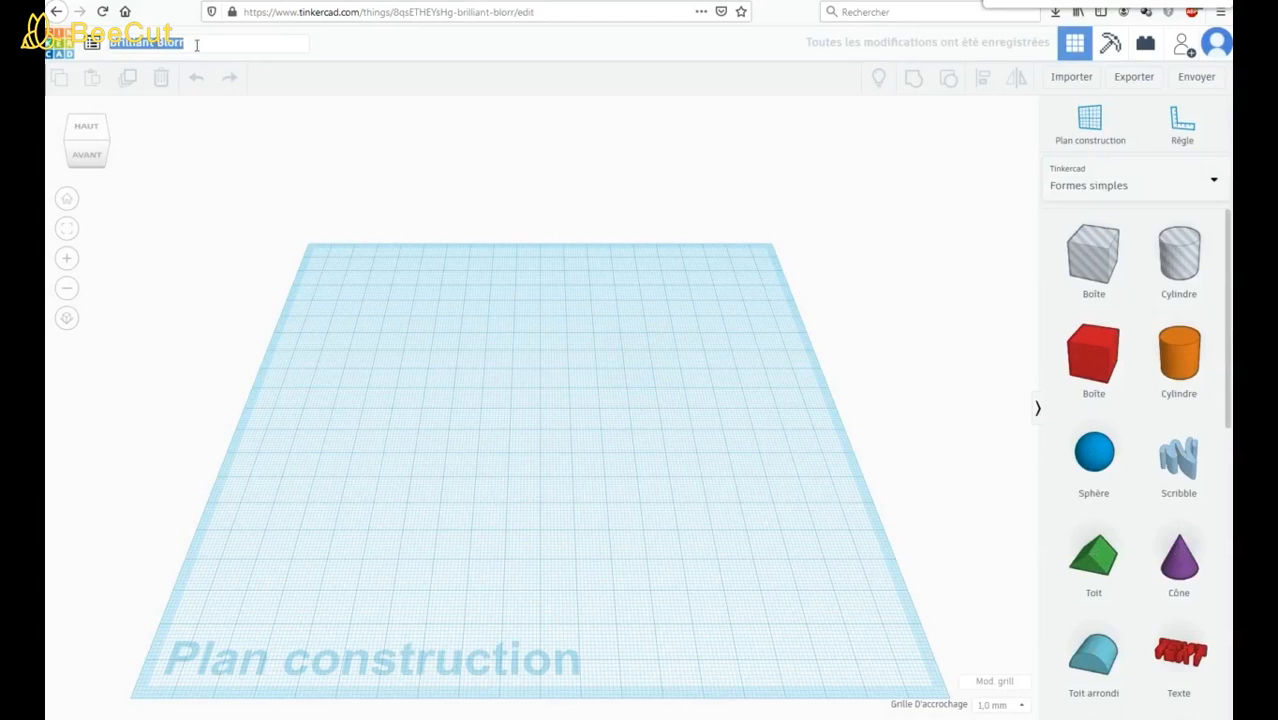
{"action": "type", "text": "TECHNOLOGIE"}
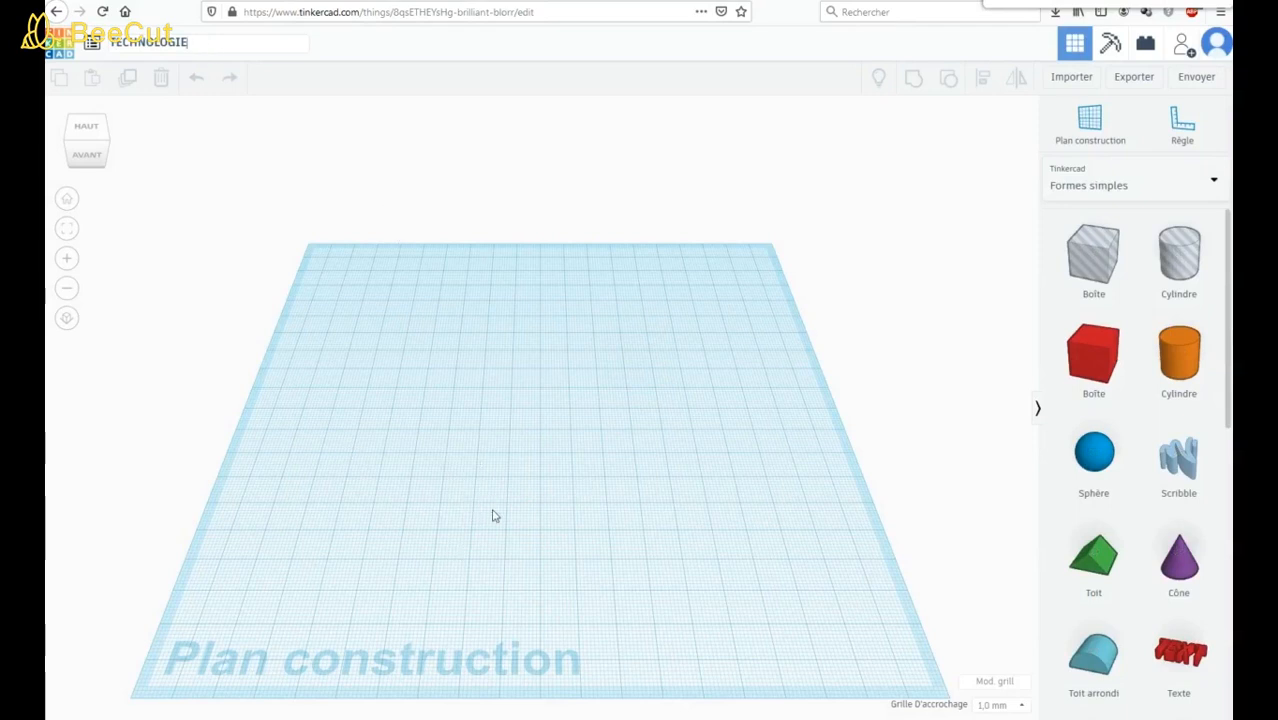
{"action": "mouse_move", "coordinate": [516, 556]}
{"action": "right_mouse_down"}
{"action": "mouse_move", "coordinate": [514, 505]}
{"action": "mouse_move", "coordinate": [533, 491]}
{"action": "mouse_move", "coordinate": [582, 519]}
{"action": "mouse_move", "coordinate": [582, 539]}
{"action": "mouse_move", "coordinate": [528, 536]}
{"action": "right_mouse_up"}
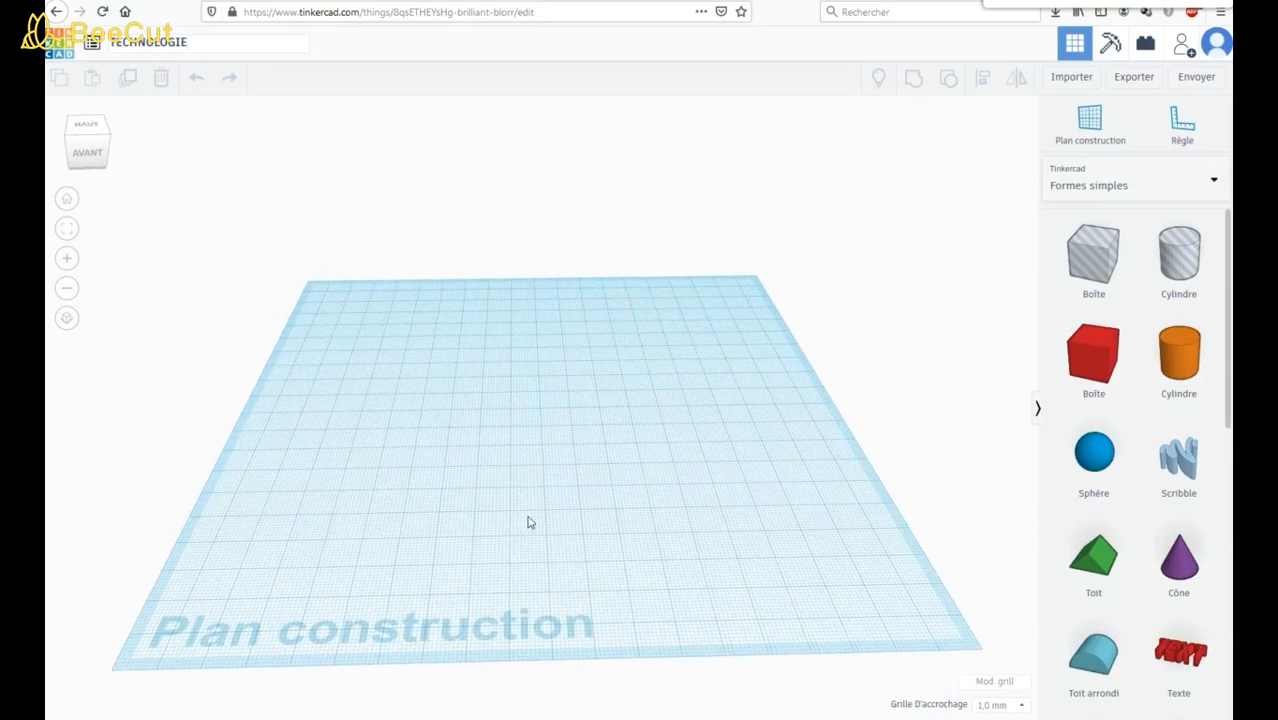
{"action": "mouse_move", "coordinate": [530, 522]}
{"action": "middle_mouse_down"}
{"action": "mouse_move", "coordinate": [445, 505]}
{"action": "mouse_move", "coordinate": [437, 488]}
{"action": "mouse_move", "coordinate": [476, 462]}
{"action": "mouse_move", "coordinate": [522, 466]}
{"action": "mouse_move", "coordinate": [542, 500]}
{"action": "mouse_move", "coordinate": [521, 499]}
{"action": "middle_mouse_up"}
{"action": "scroll", "coordinate": [521, 498], "scroll_direction": "down", "scroll_amount": 5}
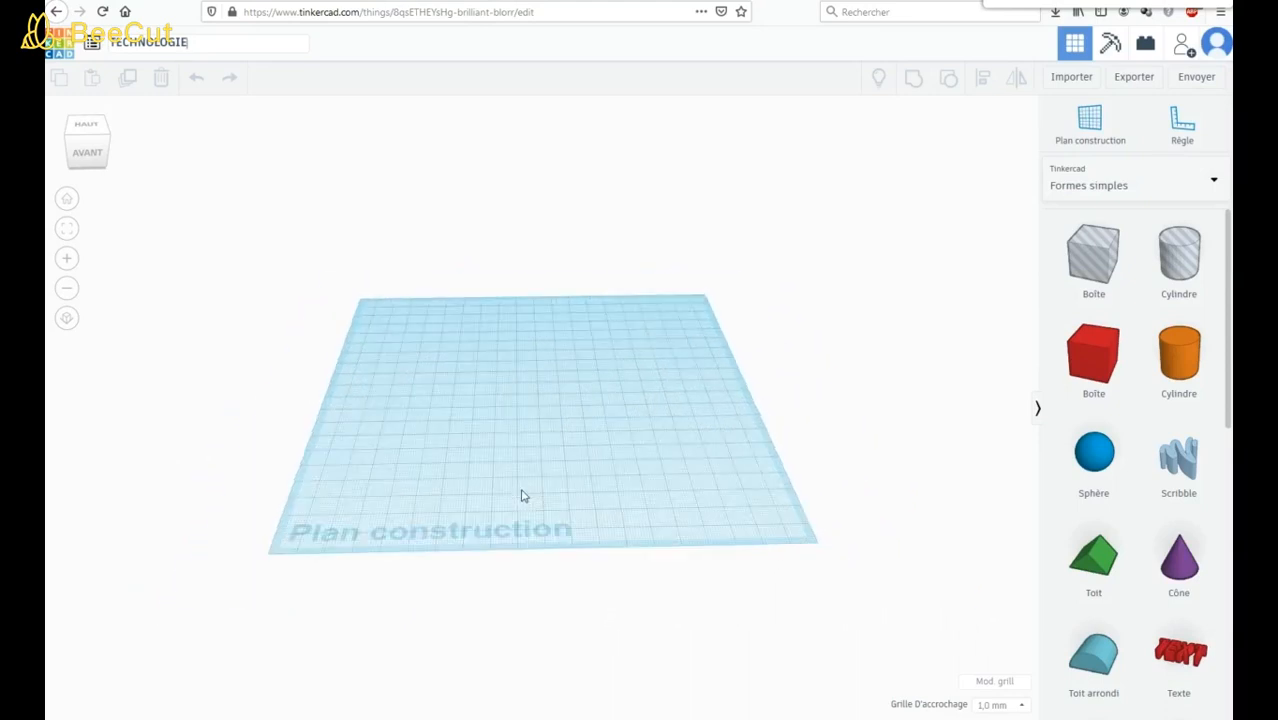
{"action": "scroll", "coordinate": [521, 497], "scroll_direction": "down", "scroll_amount": 3}
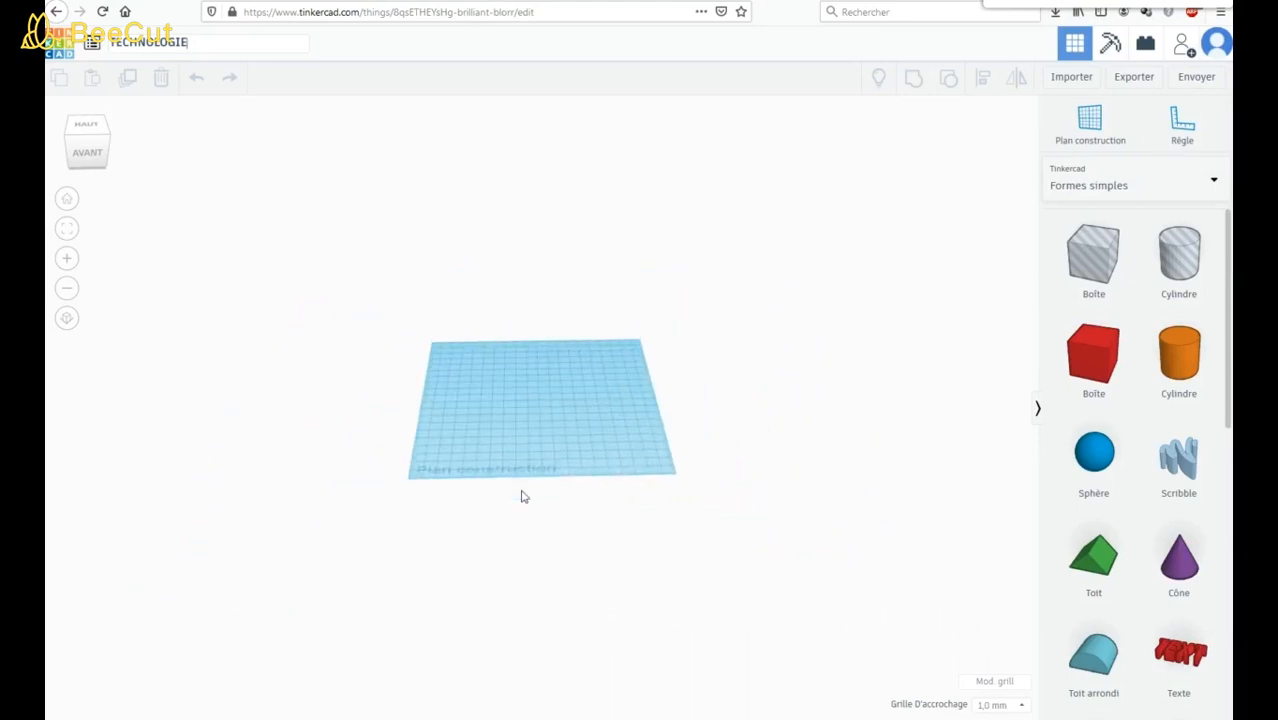
{"action": "scroll", "coordinate": [522, 497], "scroll_direction": "up", "scroll_amount": 4}
{"action": "scroll", "coordinate": [522, 497], "scroll_direction": "up", "scroll_amount": 6}
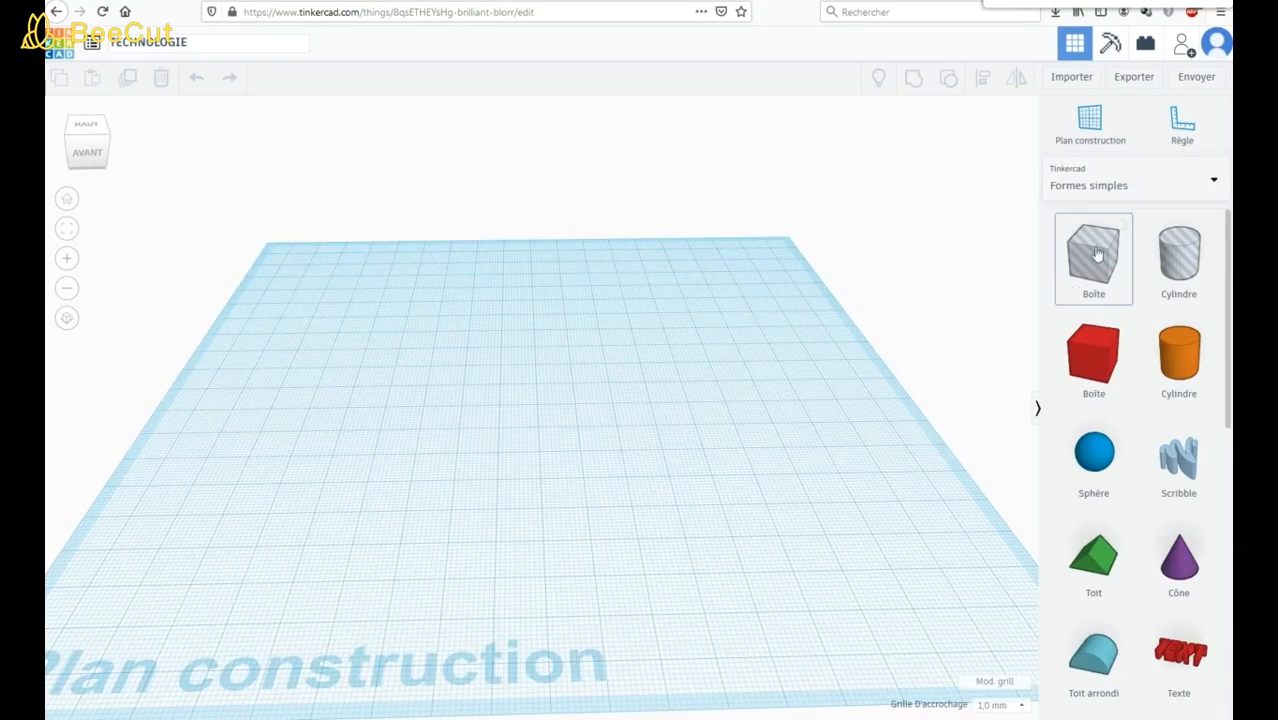
{"action": "left_click", "coordinate": [1137, 193]}
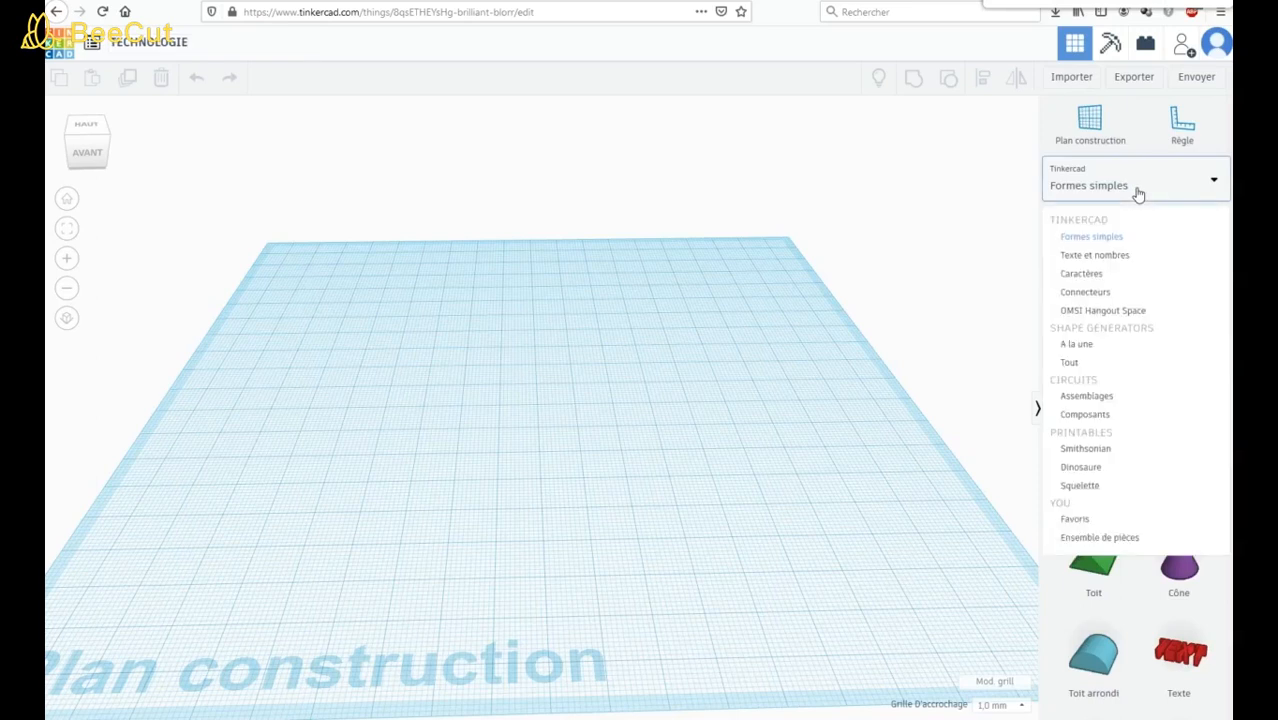
{"action": "left_click", "coordinate": [1137, 192]}
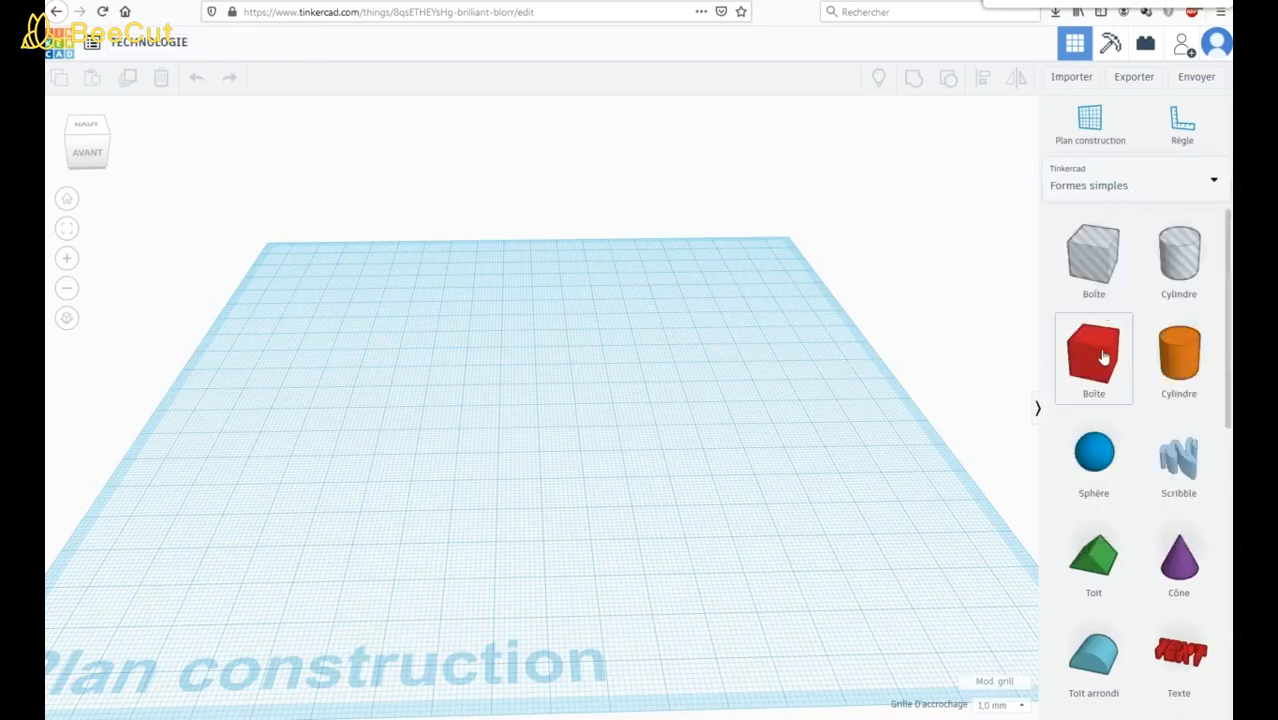
Place a solid red box on the near left part of the workplane and set its length to 160 mm
{"action": "left_click_drag", "start_coordinate": [938, 364], "coordinate": [292, 484]}
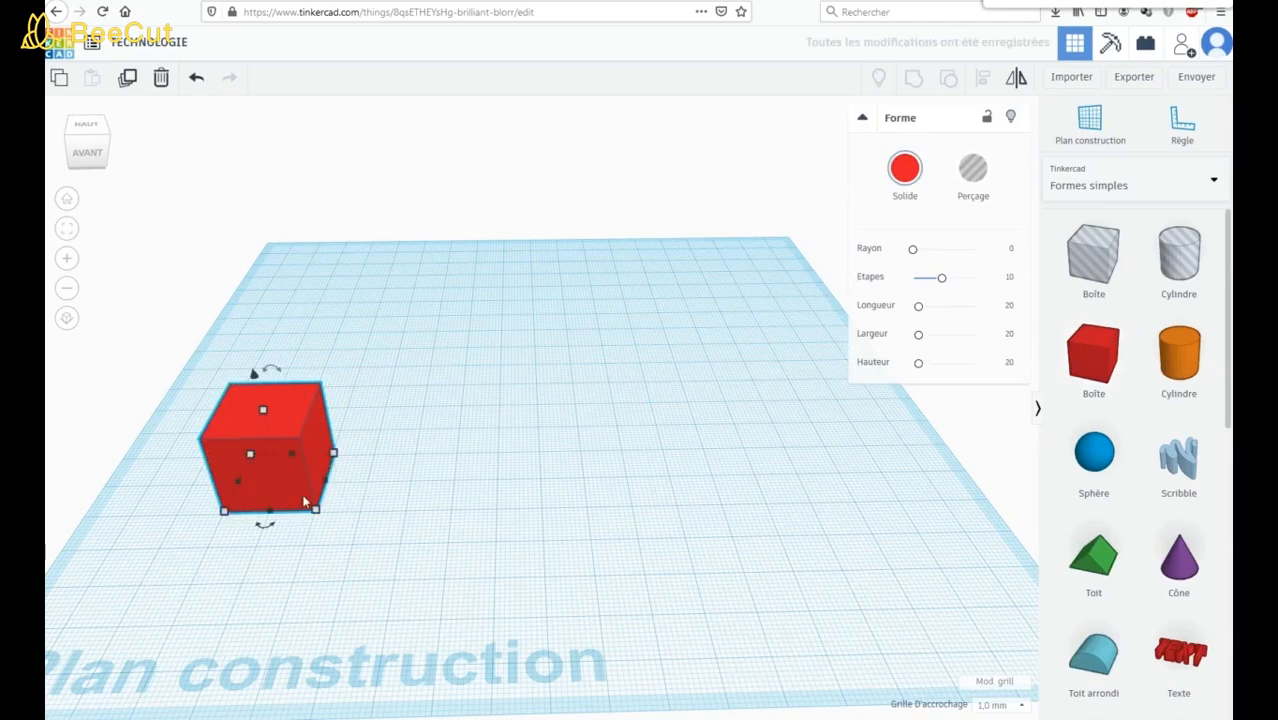
{"action": "left_click_drag", "start_coordinate": [324, 481], "coordinate": [680, 502]}
{"action": "left_click", "coordinate": [450, 560]}
{"action": "type", "text": "160"}
{"action": "key", "text": "Return"}
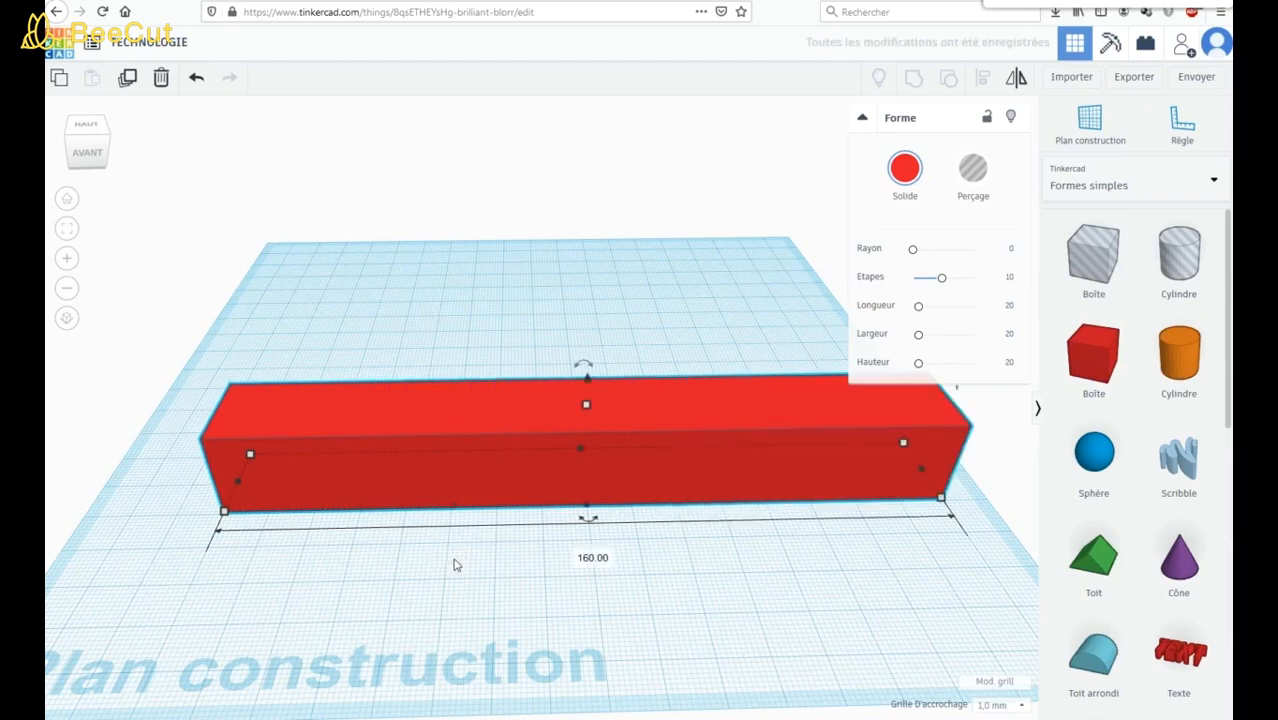
Set the red box's width to 40 mm and its height to 5 mm to form a flat plate
{"action": "mouse_move", "coordinate": [250, 453]}
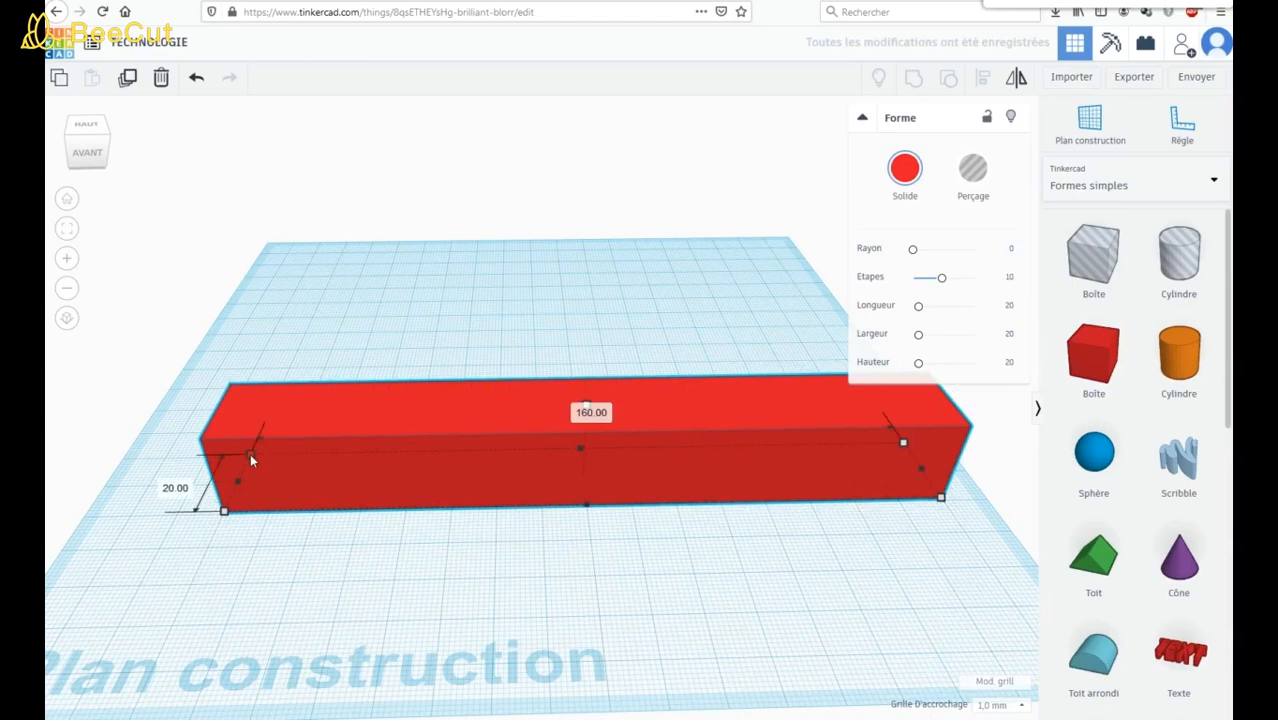
{"action": "left_click", "coordinate": [163, 482]}
{"action": "type", "text": "40"}
{"action": "key", "text": "Return"}
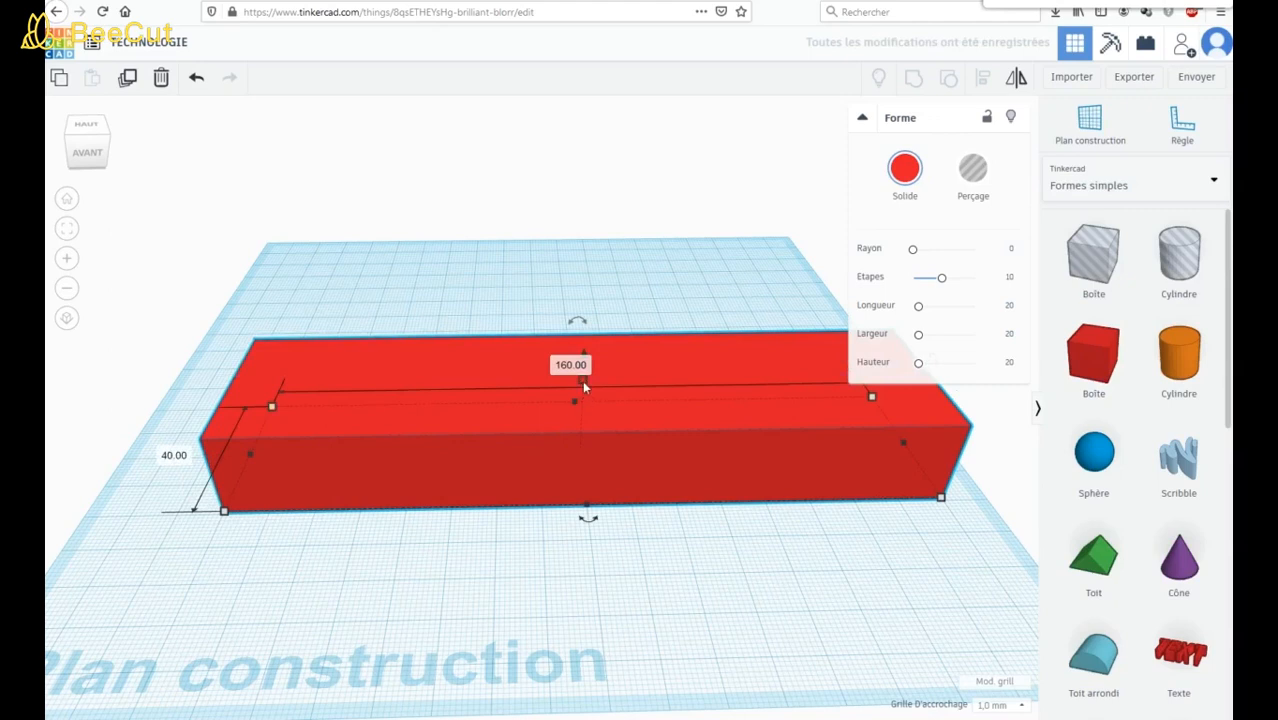
{"action": "mouse_move", "coordinate": [584, 382]}
{"action": "left_click", "coordinate": [654, 415]}
{"action": "type", "text": "5"}
{"action": "key", "text": "Return"}
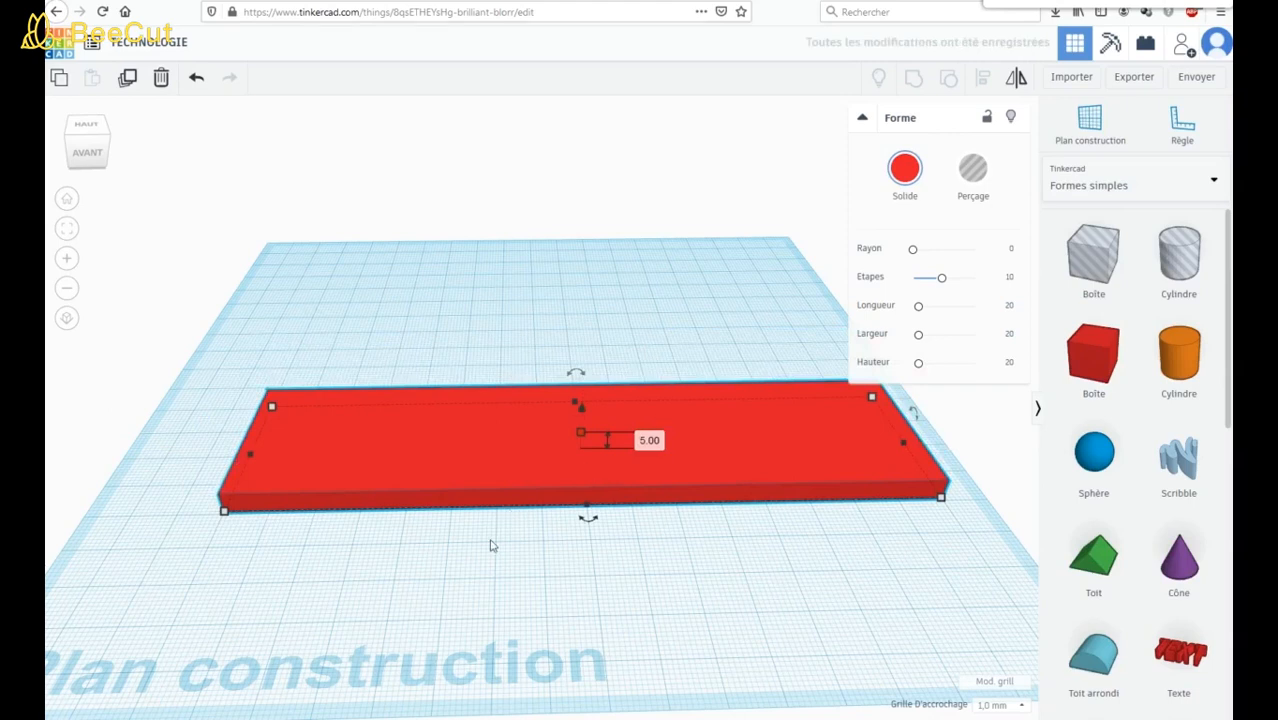
Move the red plate 10 mm to the left along its length and deselect it
{"action": "right_click_drag", "start_coordinate": [563, 541], "coordinate": [564, 590]}
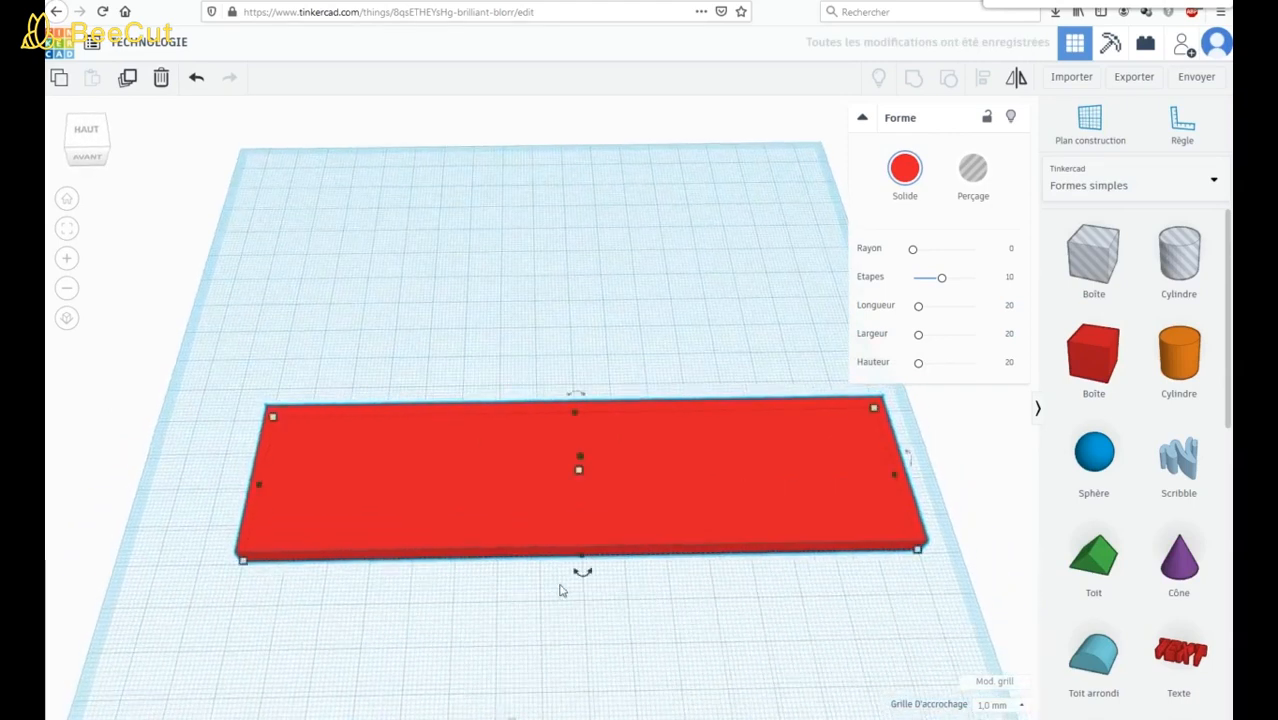
{"action": "left_click_drag", "start_coordinate": [625, 533], "coordinate": [591, 534]}
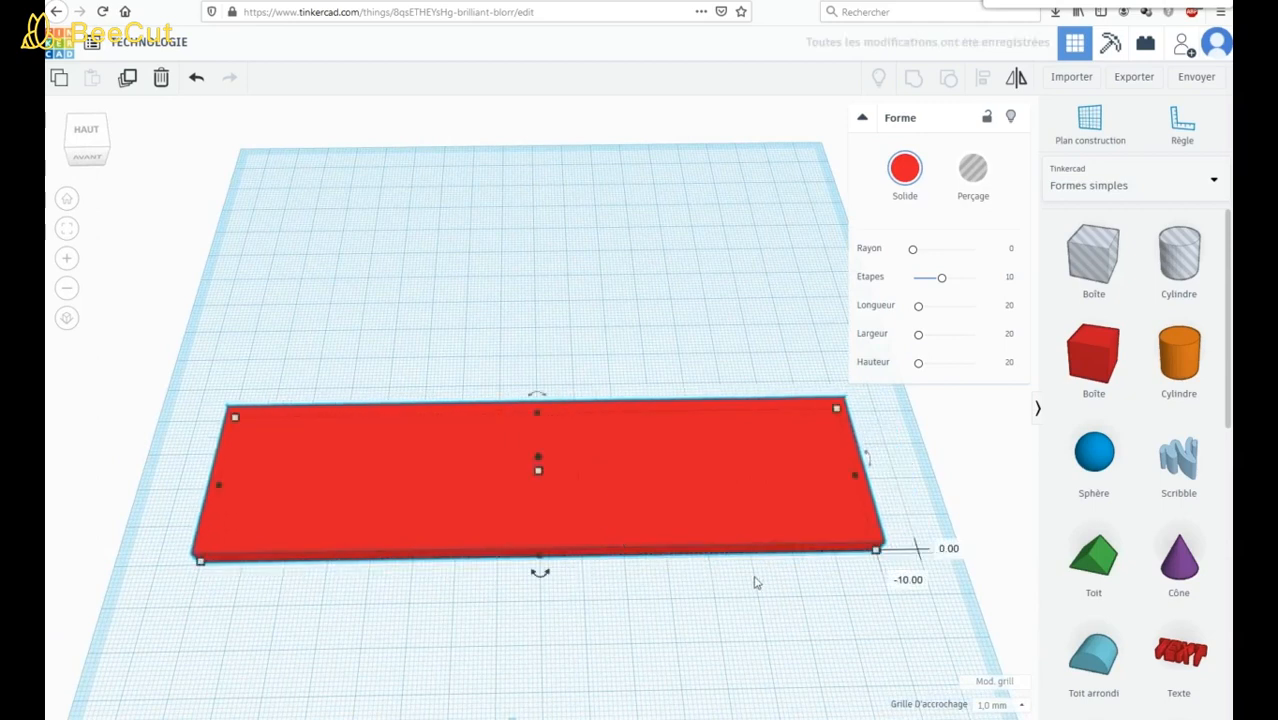
{"action": "left_click", "coordinate": [790, 625]}
{"action": "right_click_drag", "start_coordinate": [759, 628], "coordinate": [755, 585]}
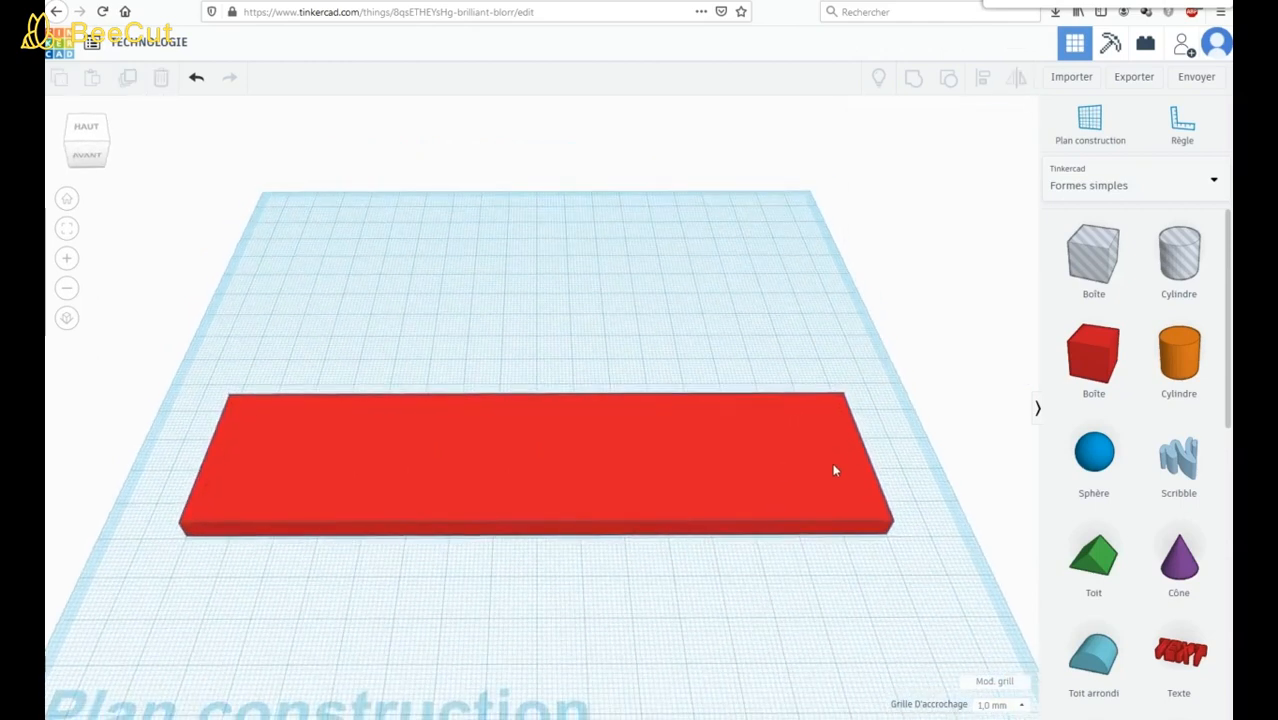
Place a second box over the middle of the plate's front edge and turn it into a hole
{"action": "left_click_drag", "start_coordinate": [1091, 368], "coordinate": [596, 562]}
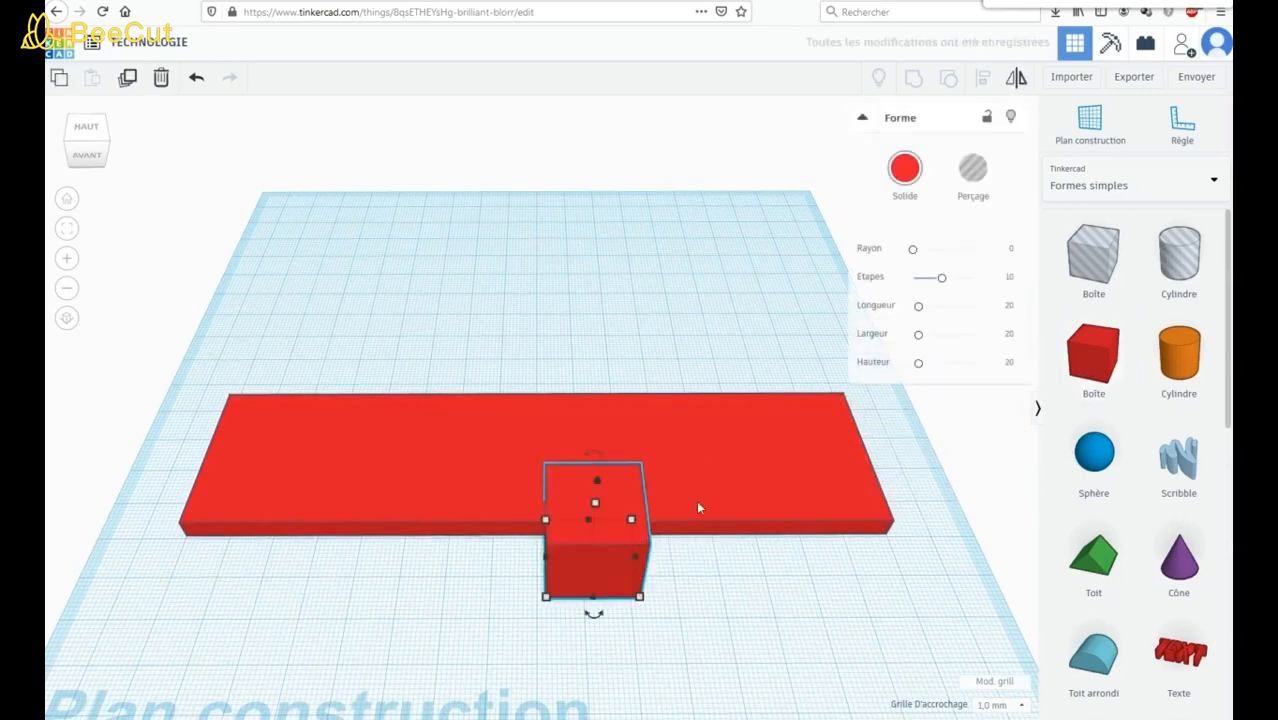
{"action": "left_click", "coordinate": [970, 177]}
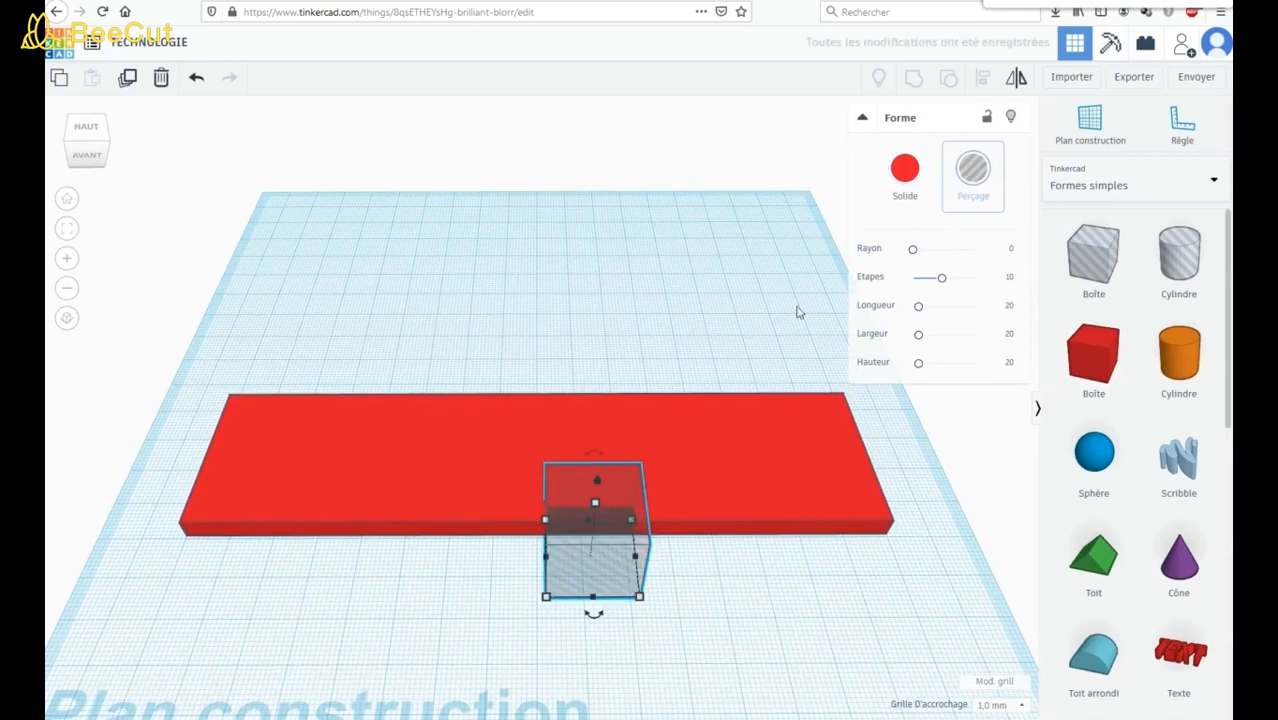
Resize the hole box to 150 mm long, 30 mm wide and 3 mm high
{"action": "right_click_drag", "start_coordinate": [676, 582], "coordinate": [686, 536]}
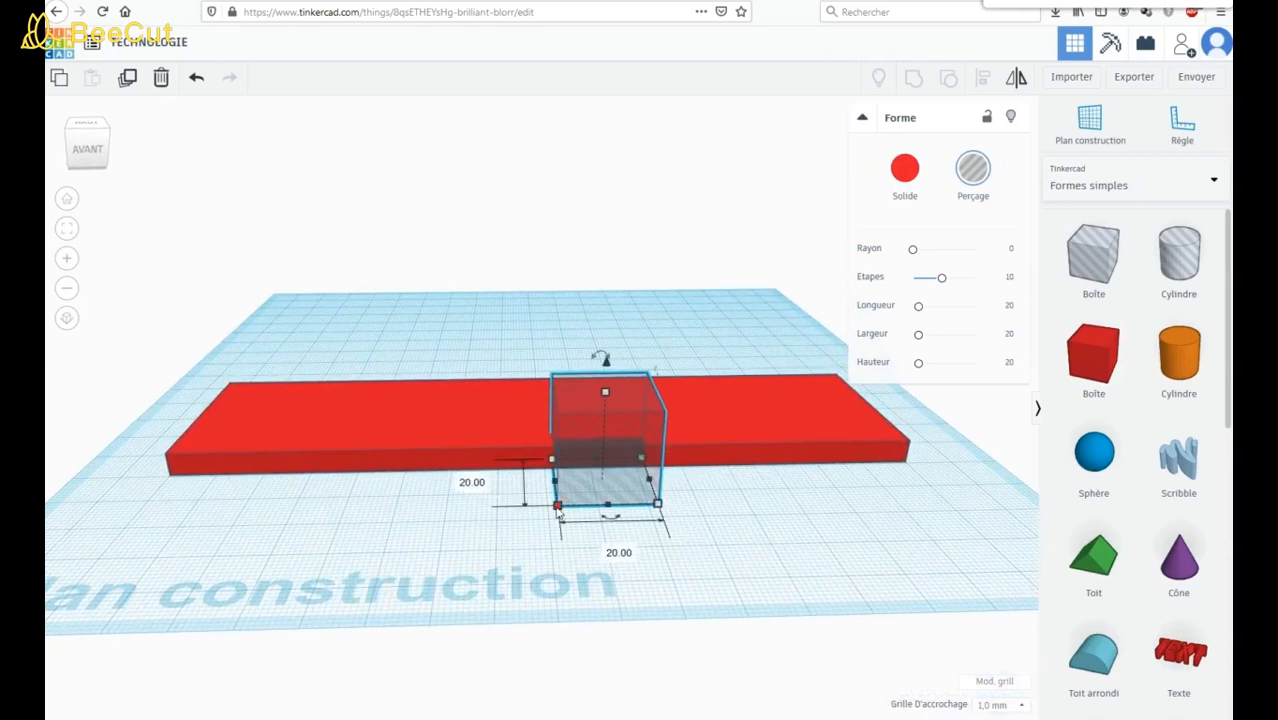
{"action": "left_click", "coordinate": [477, 484]}
{"action": "type", "text": "30"}
{"action": "key", "text": "Return"}
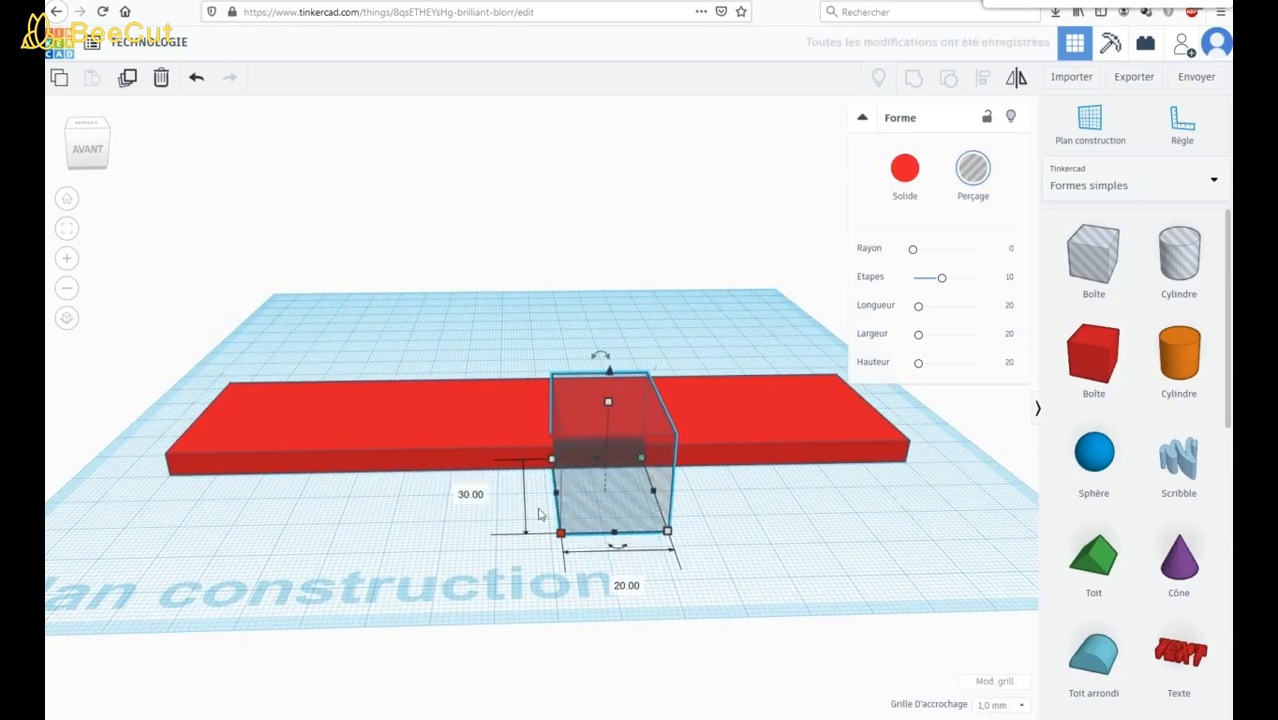
{"action": "left_click", "coordinate": [626, 585]}
{"action": "type", "text": "150"}
{"action": "key", "text": "Return"}
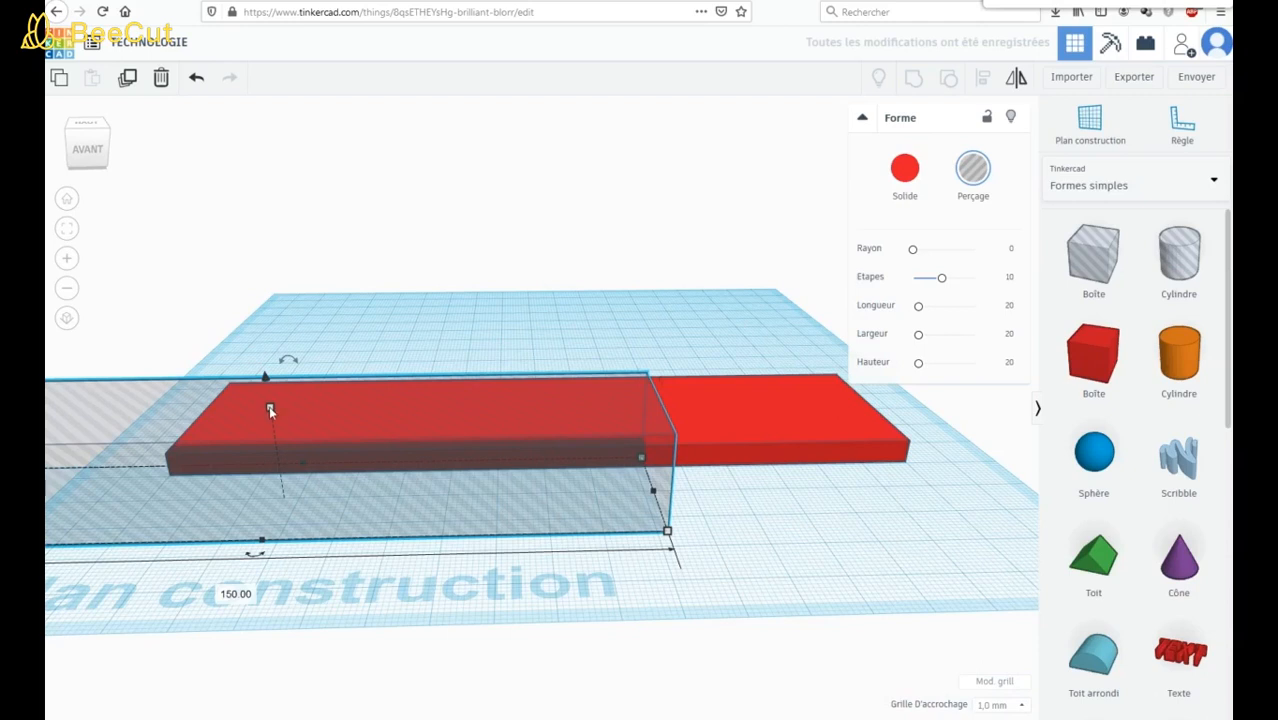
{"action": "mouse_move", "coordinate": [270, 409]}
{"action": "left_click", "coordinate": [360, 454]}
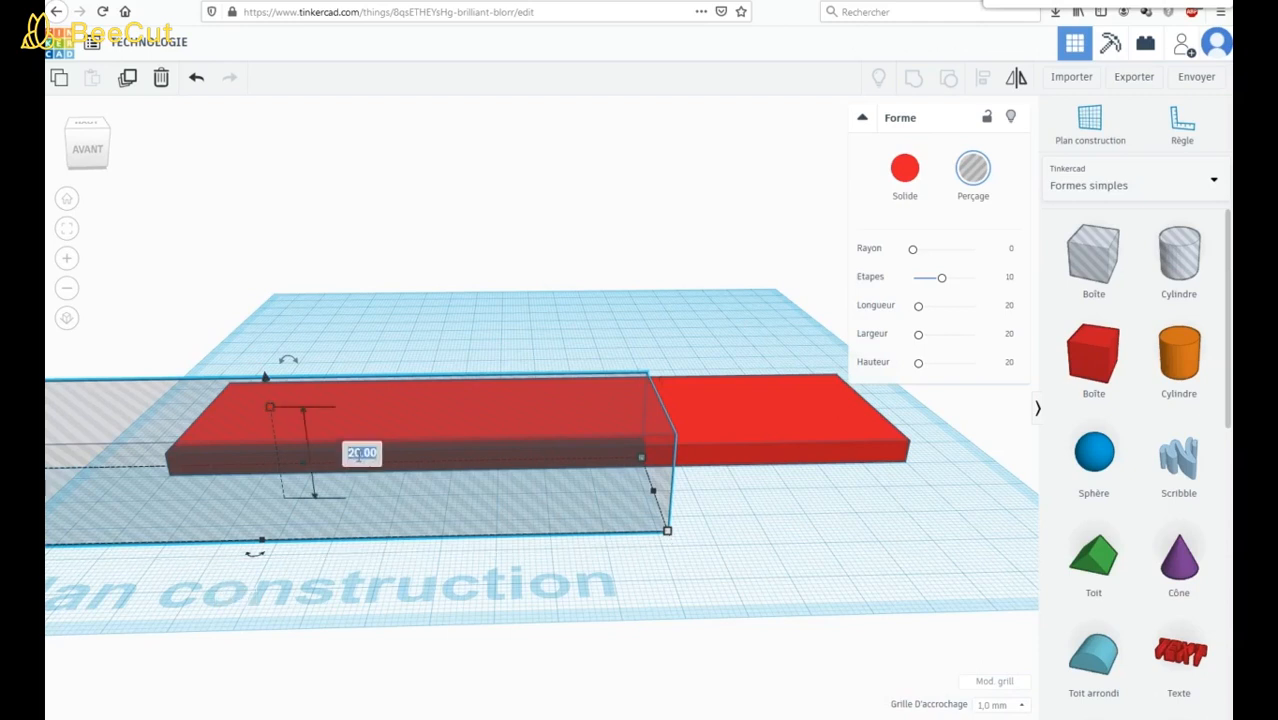
{"action": "type", "text": "3"}
{"action": "key", "text": "Return"}
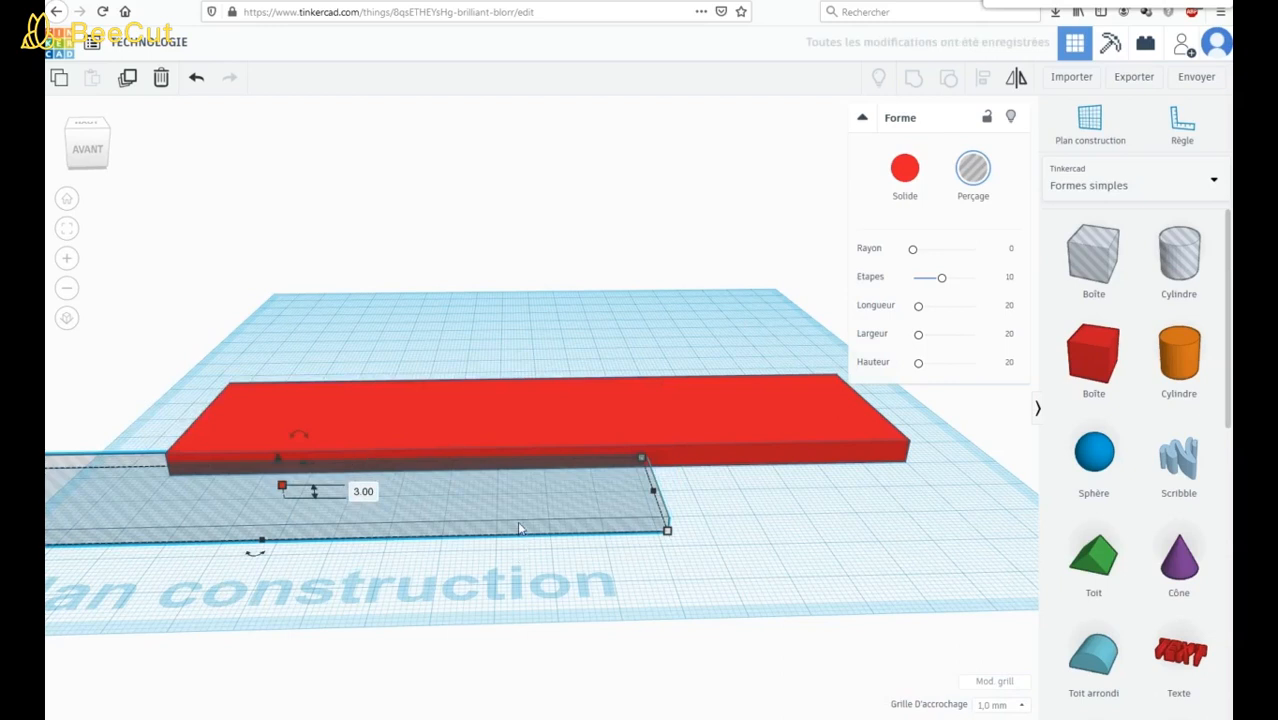
Slide the hole box 53 mm to the right and 6 mm into the plate, and raise it 2 mm
{"action": "left_click_drag", "start_coordinate": [513, 515], "coordinate": [785, 502]}
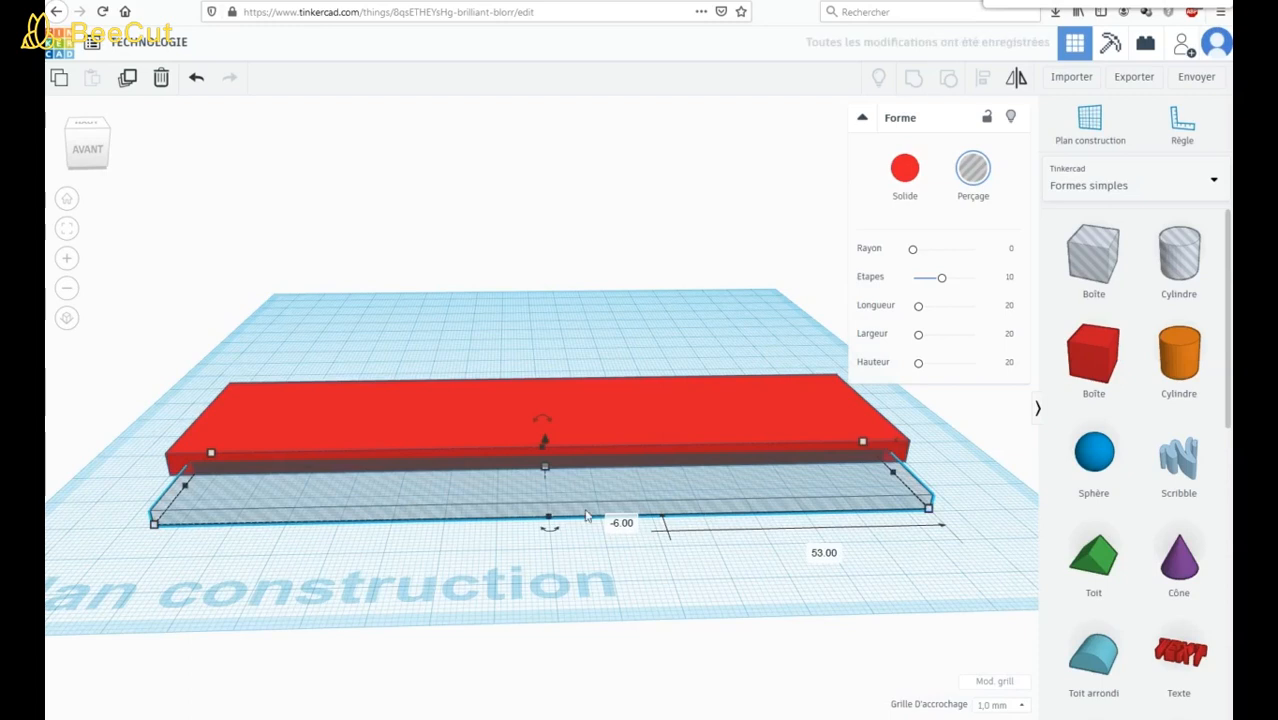
{"action": "mouse_move", "coordinate": [771, 488]}
{"action": "right_mouse_down"}
{"action": "mouse_move", "coordinate": [770, 466]}
{"action": "mouse_move", "coordinate": [774, 502]}
{"action": "right_mouse_up"}
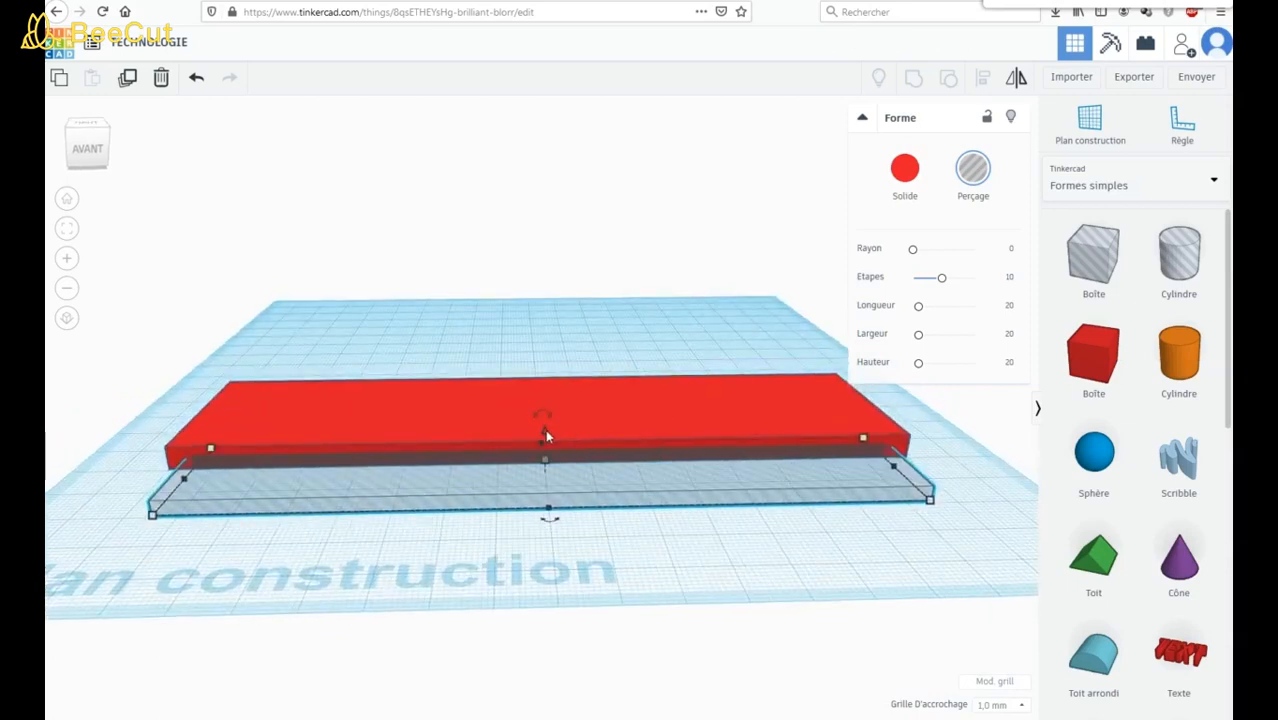
{"action": "left_click_drag", "start_coordinate": [545, 432], "coordinate": [558, 355]}
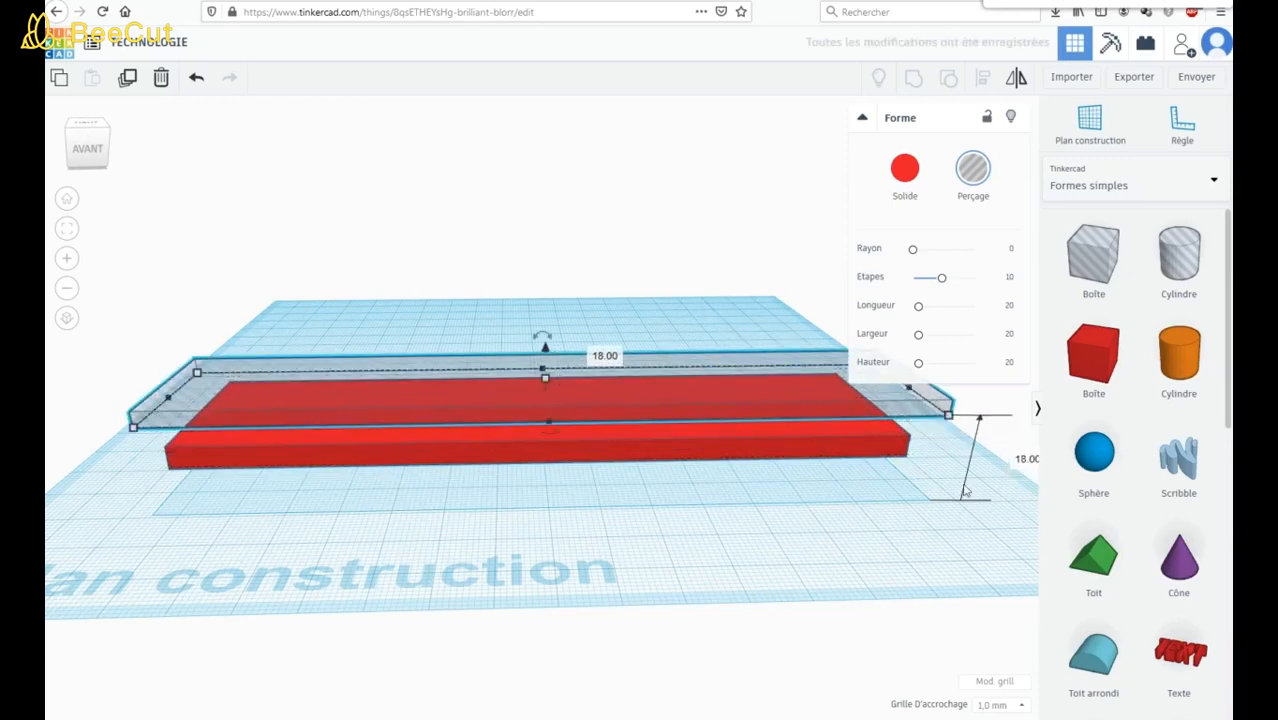
{"action": "left_click", "coordinate": [1024, 459]}
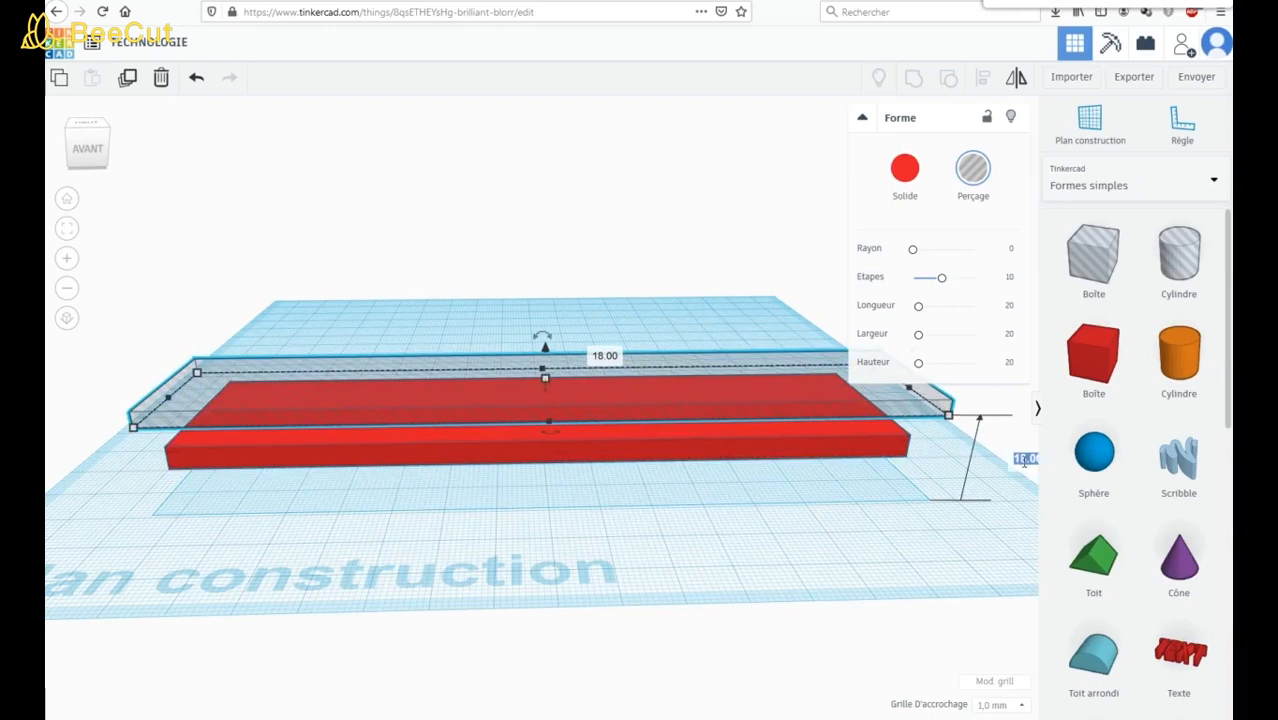
{"action": "type", "text": "2"}
{"action": "key", "text": "Return"}
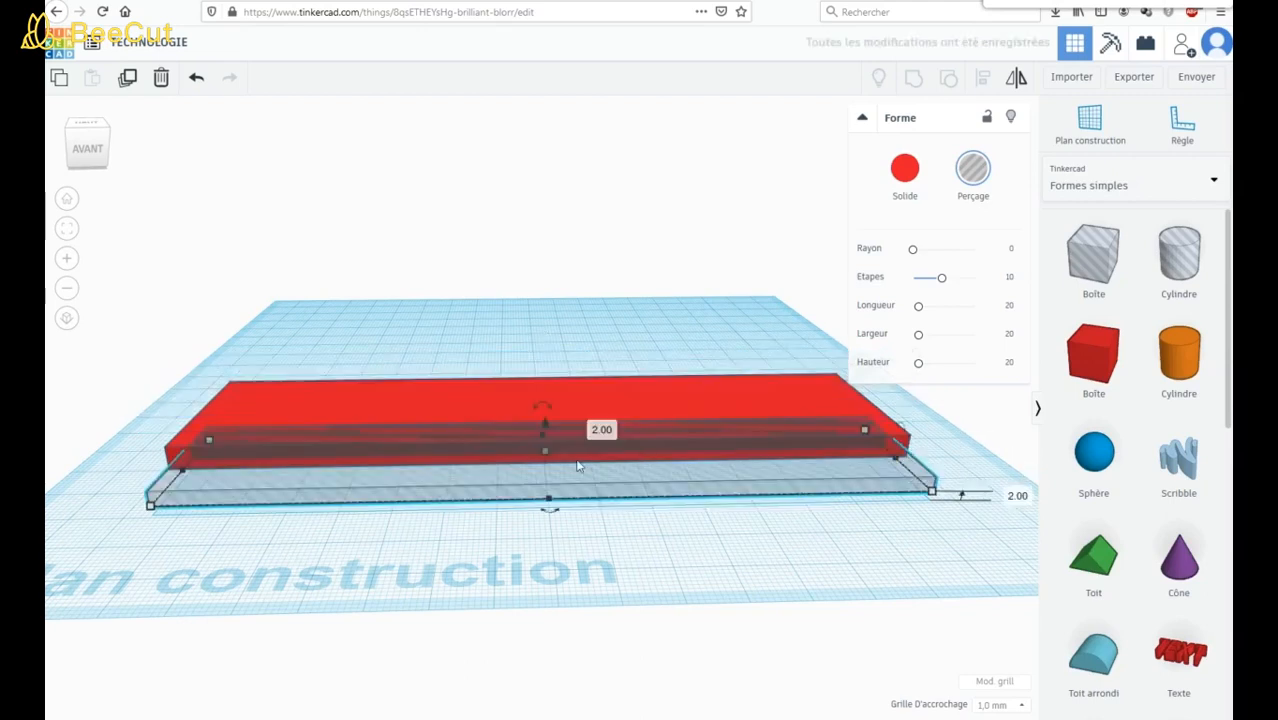
Align the plate and the hole box on their common centres along both the length and the width
{"action": "right_click_drag", "start_coordinate": [696, 551], "coordinate": [696, 600]}
{"action": "left_click", "coordinate": [707, 650]}
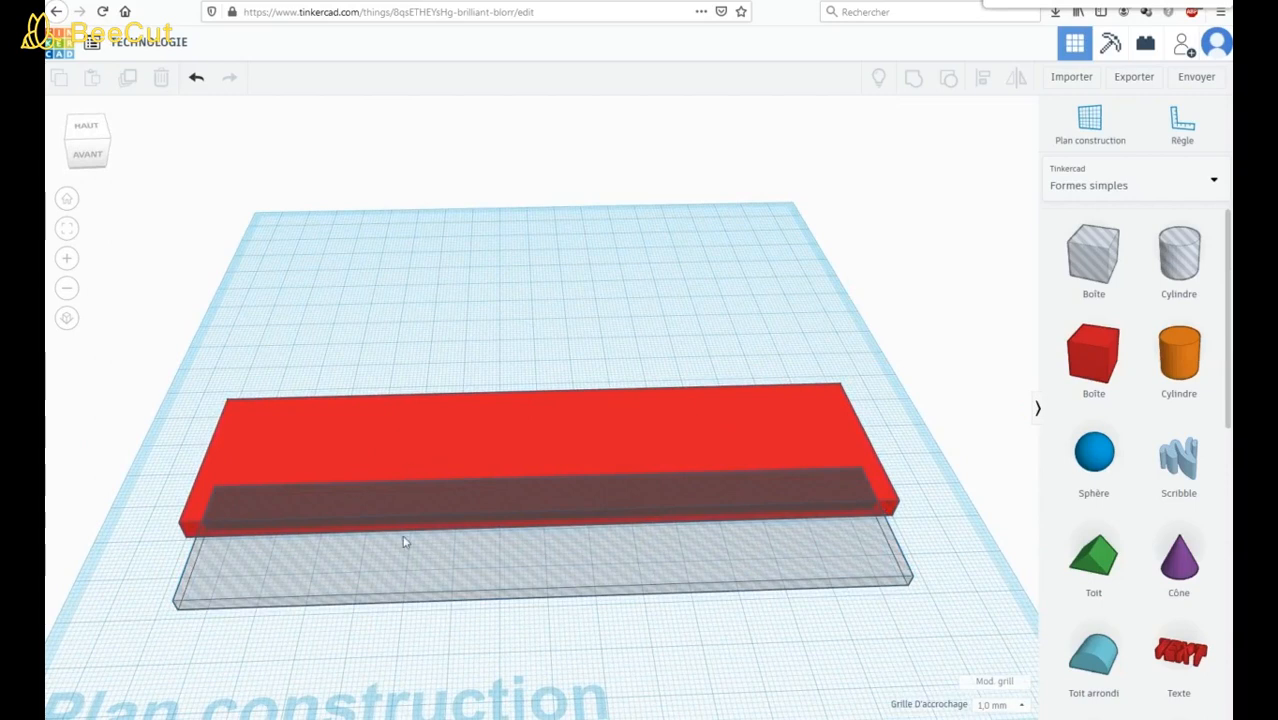
{"action": "left_click_drag", "start_coordinate": [150, 347], "coordinate": [950, 543]}
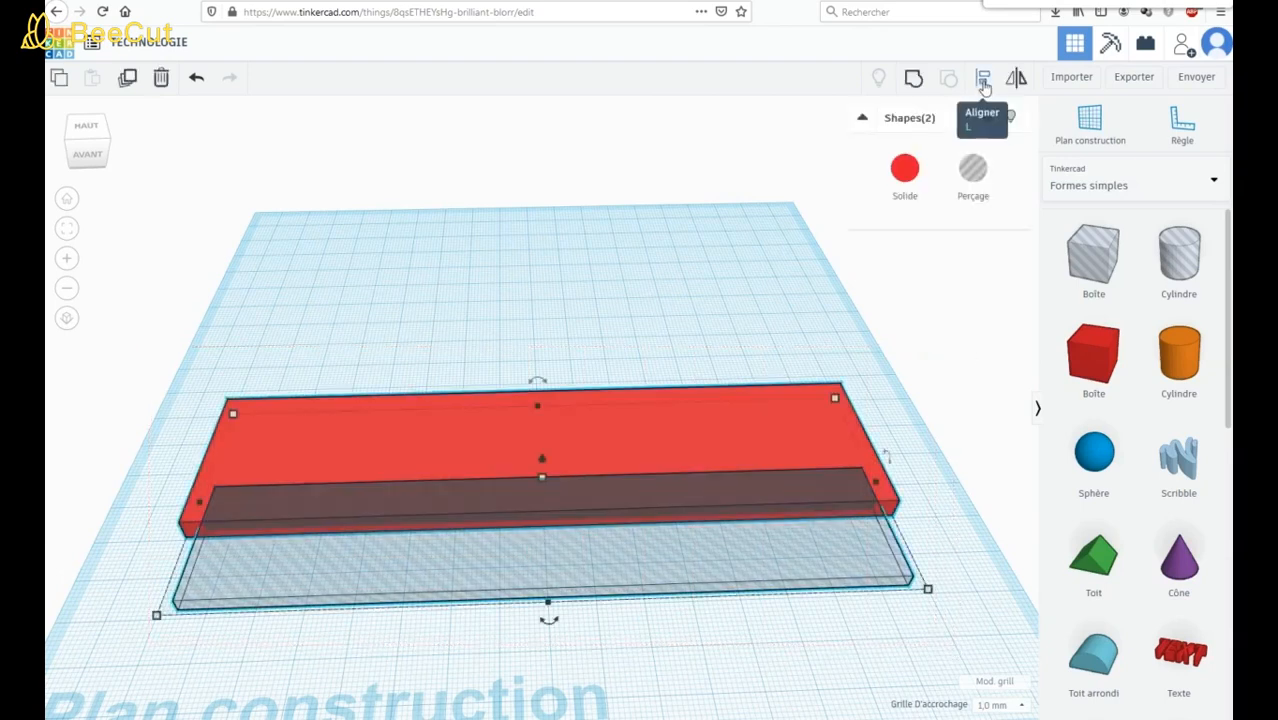
{"action": "left_click", "coordinate": [985, 86]}
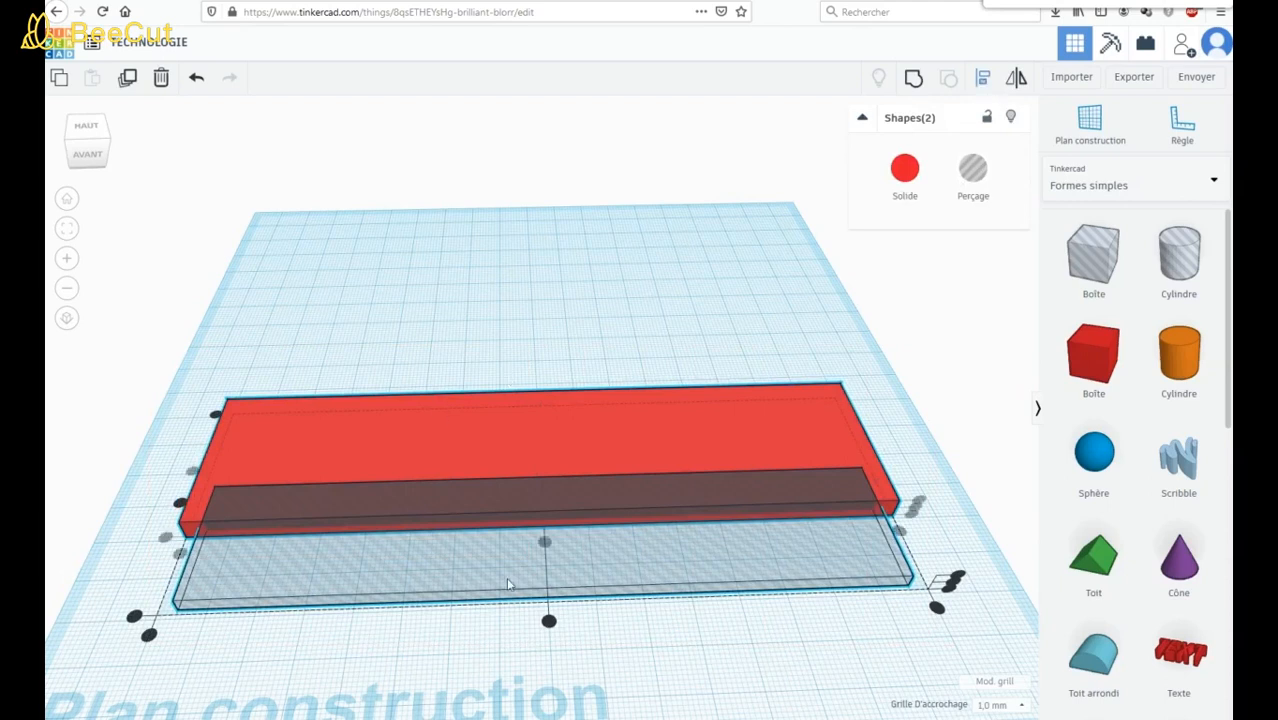
{"action": "left_click", "coordinate": [549, 622]}
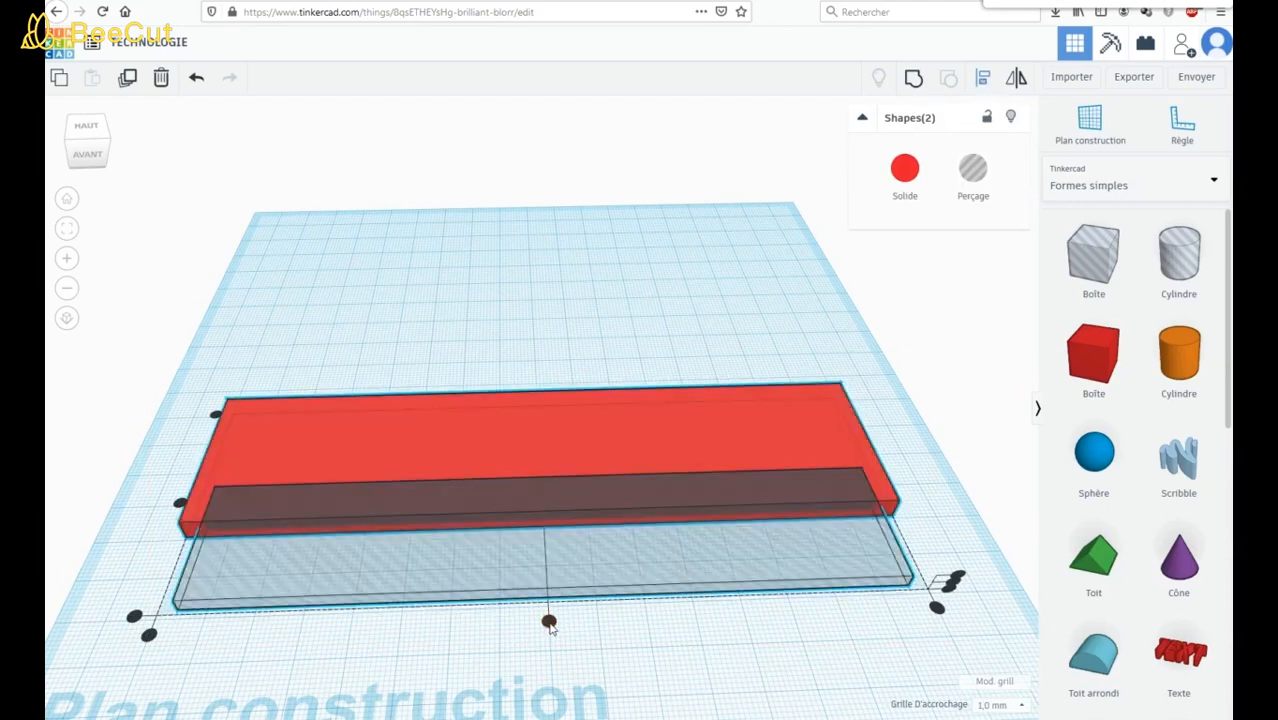
{"action": "left_click", "coordinate": [180, 503]}
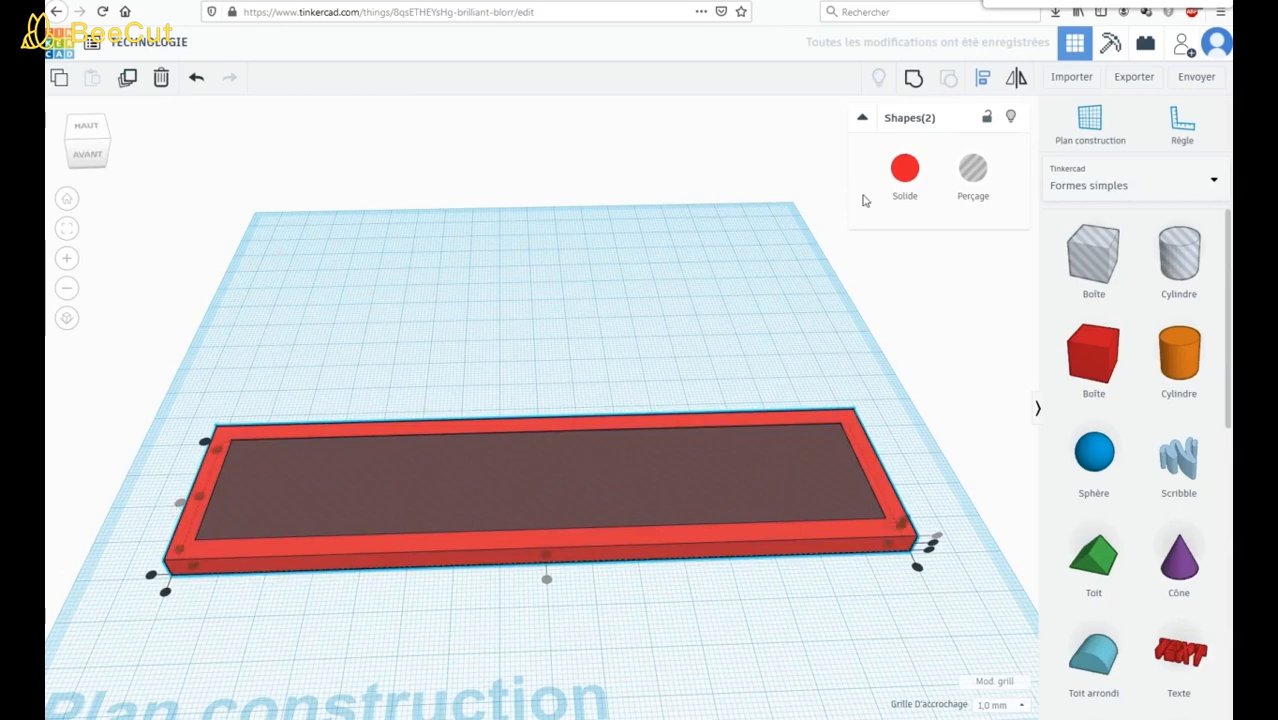
Group the plate with the hole box to cut the recess into the plate, and deselect the result
{"action": "left_click", "coordinate": [913, 80]}
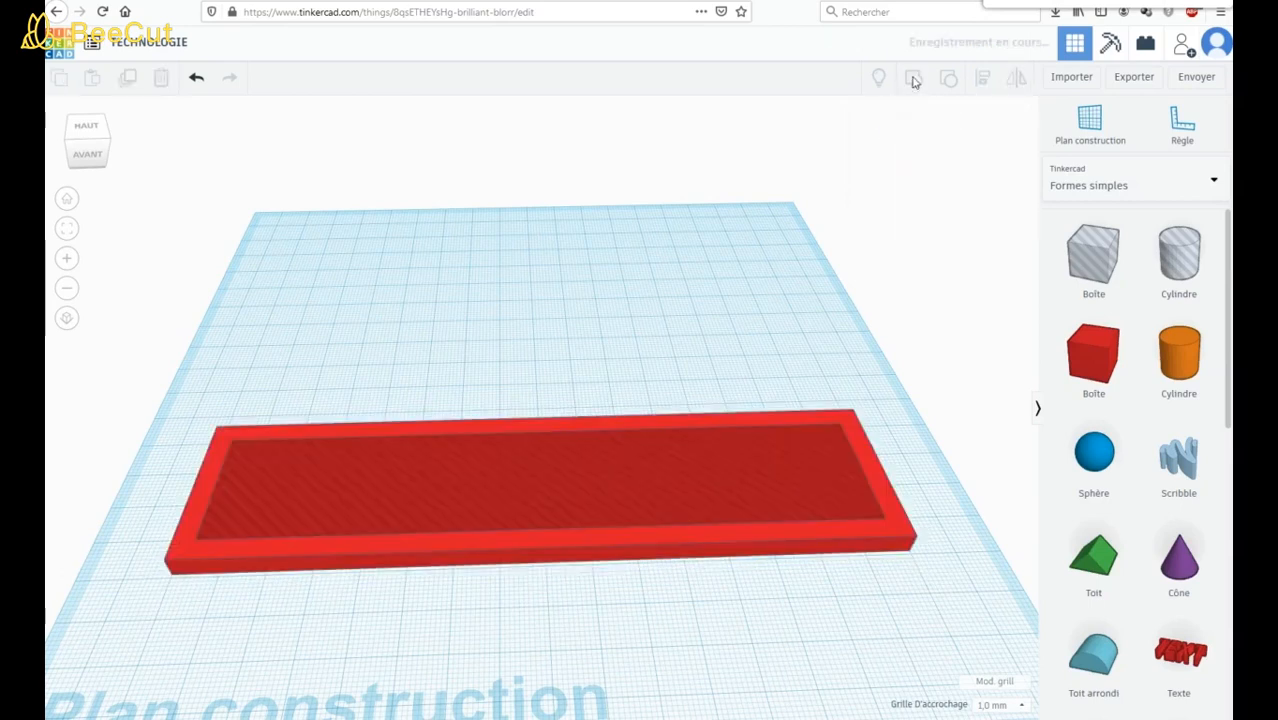
{"action": "right_click_drag", "start_coordinate": [676, 628], "coordinate": [652, 599]}
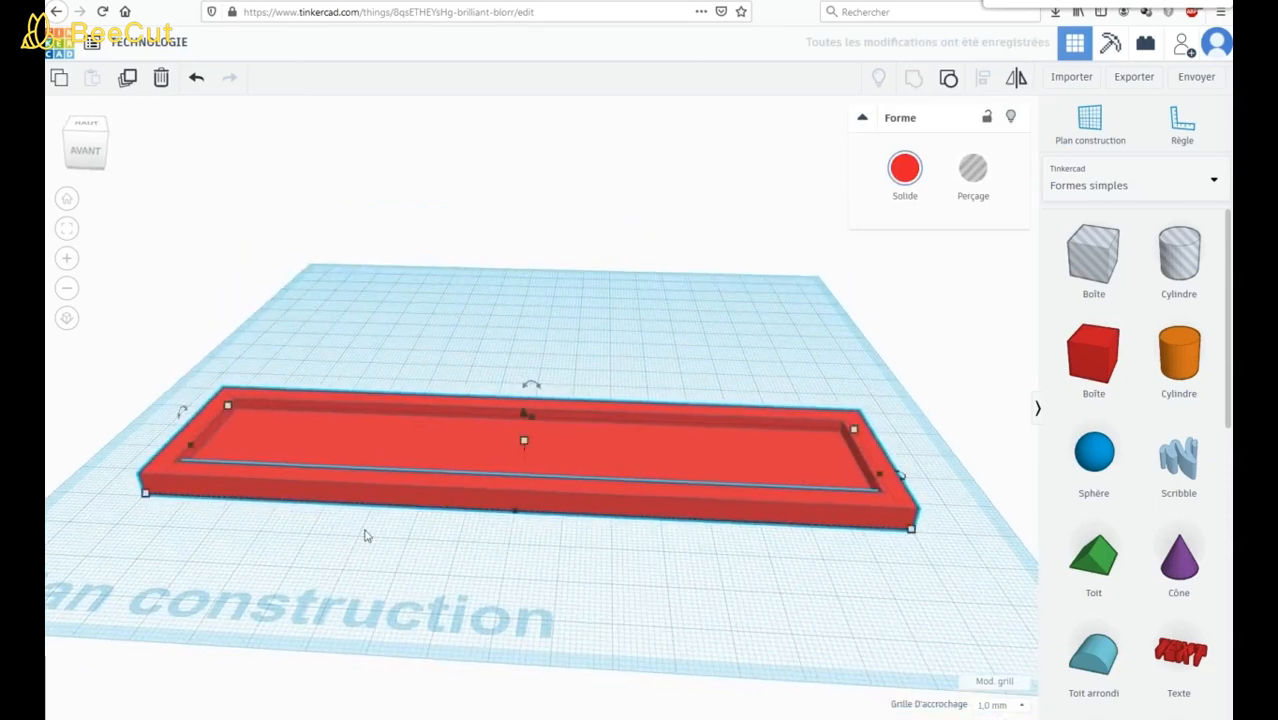
{"action": "left_click", "coordinate": [607, 618]}
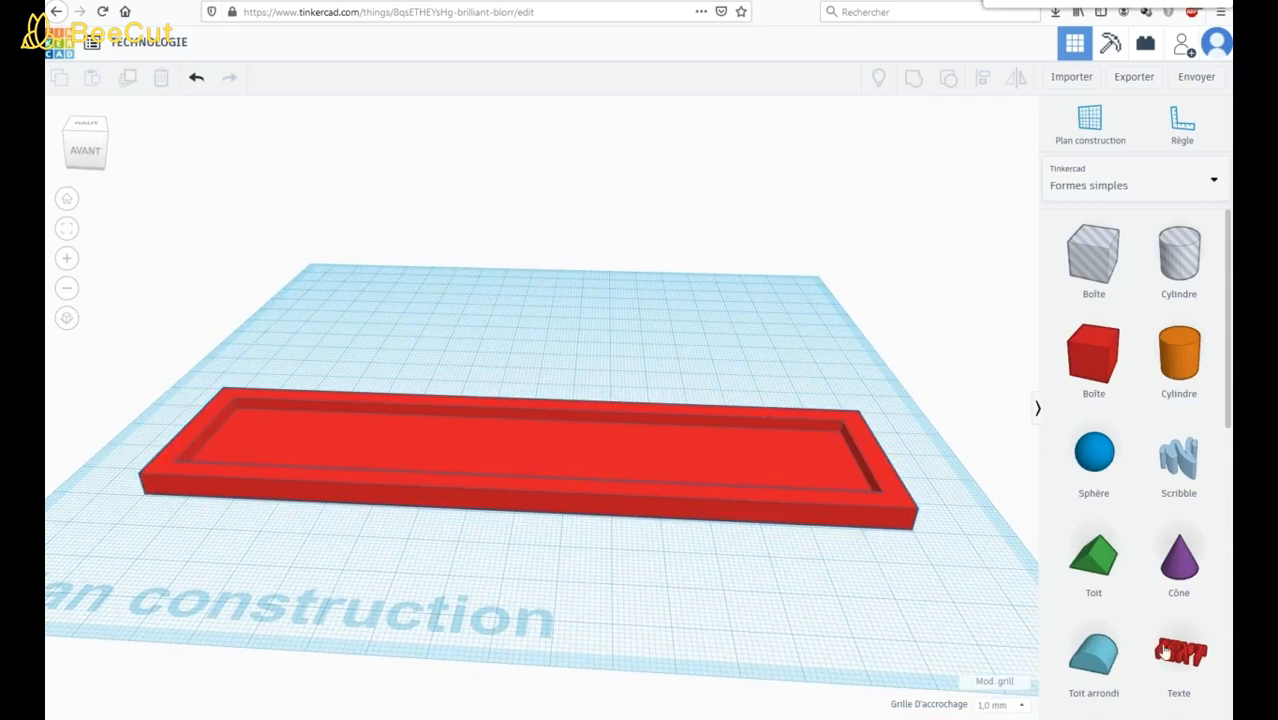
Place a text shape in front of the recessed plate and set its text to TECHNOLOGIE
{"action": "left_click_drag", "start_coordinate": [1180, 655], "coordinate": [612, 583]}
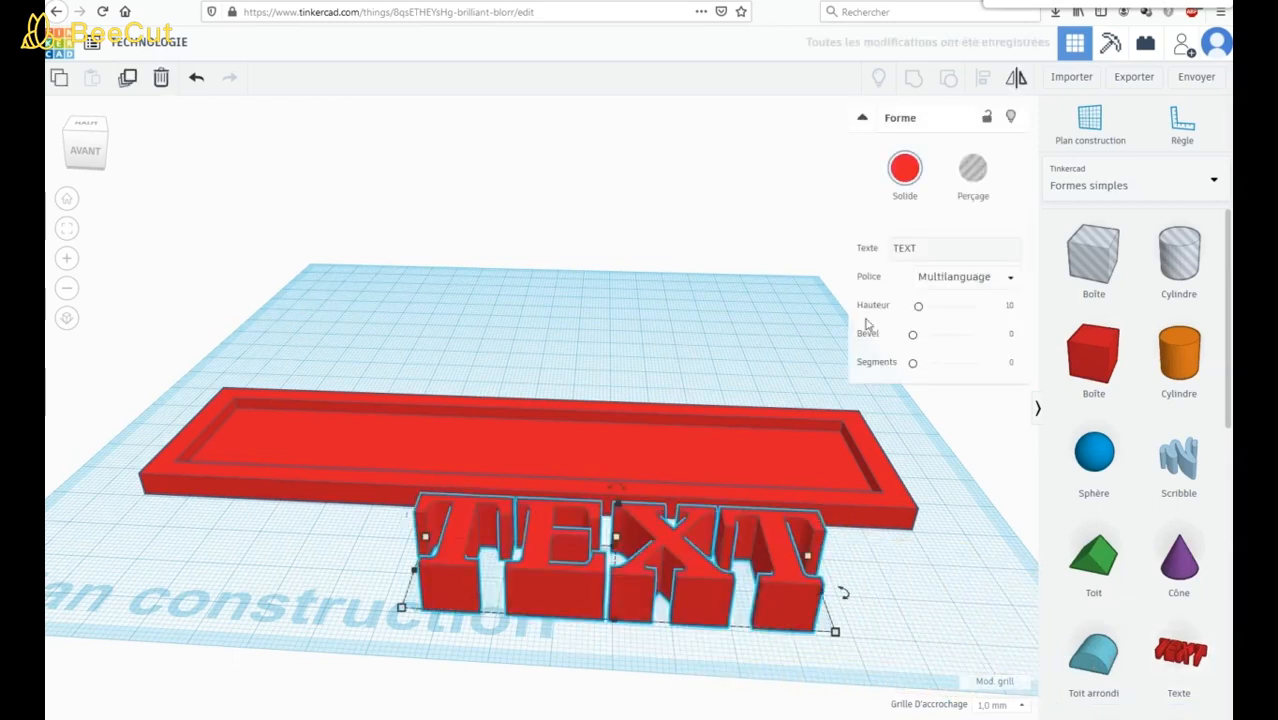
{"action": "left_click", "coordinate": [927, 248]}
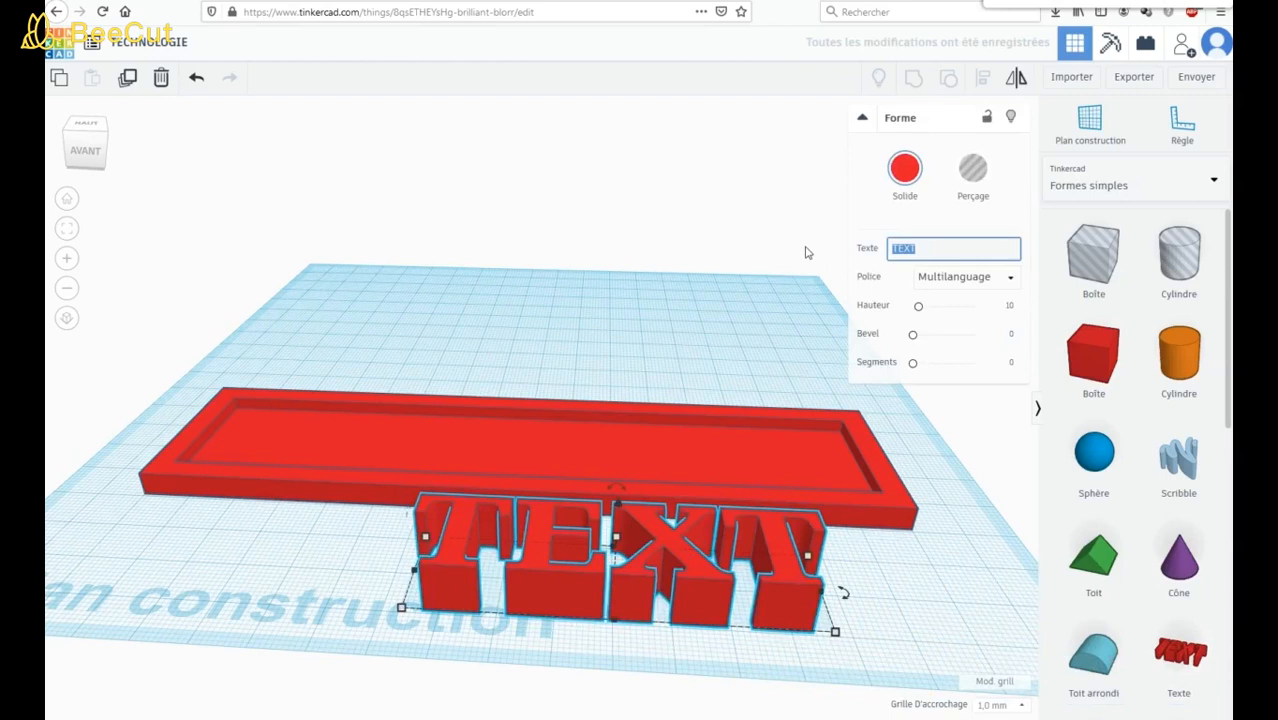
{"action": "type", "text": "TECHNOLOH"}
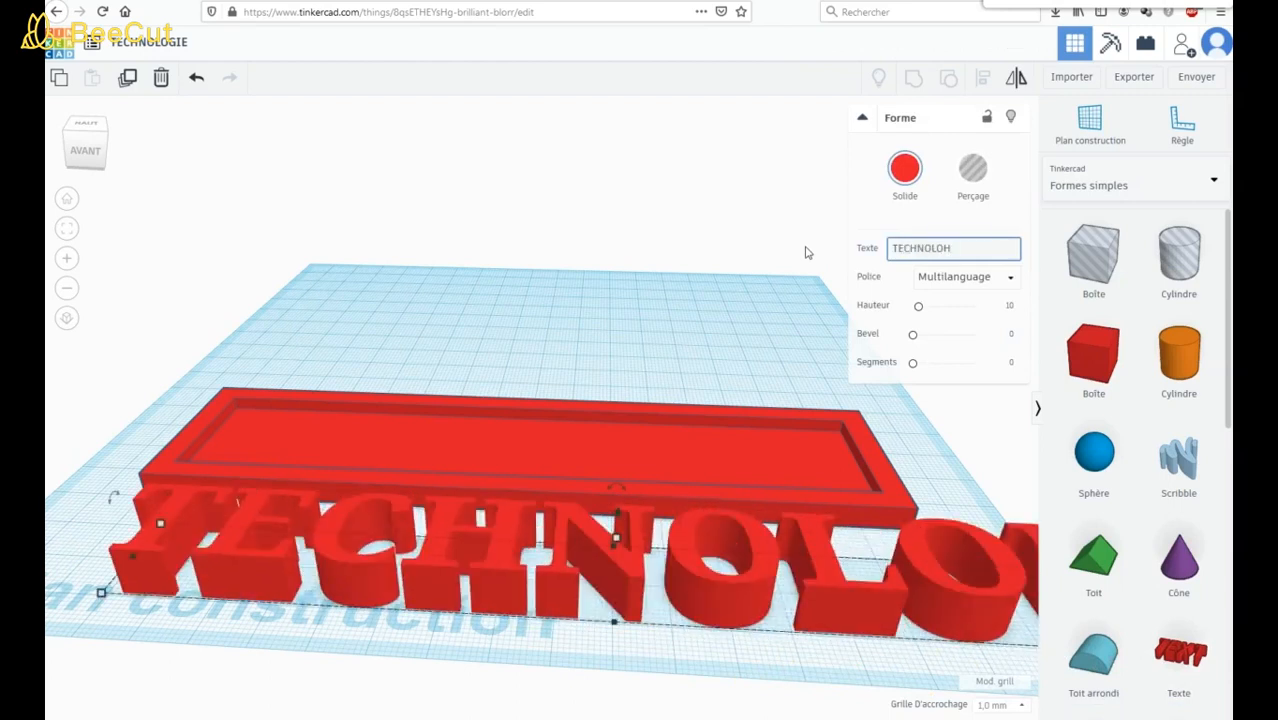
{"action": "key", "text": "BackSpace"}
{"action": "type", "text": "GIE"}
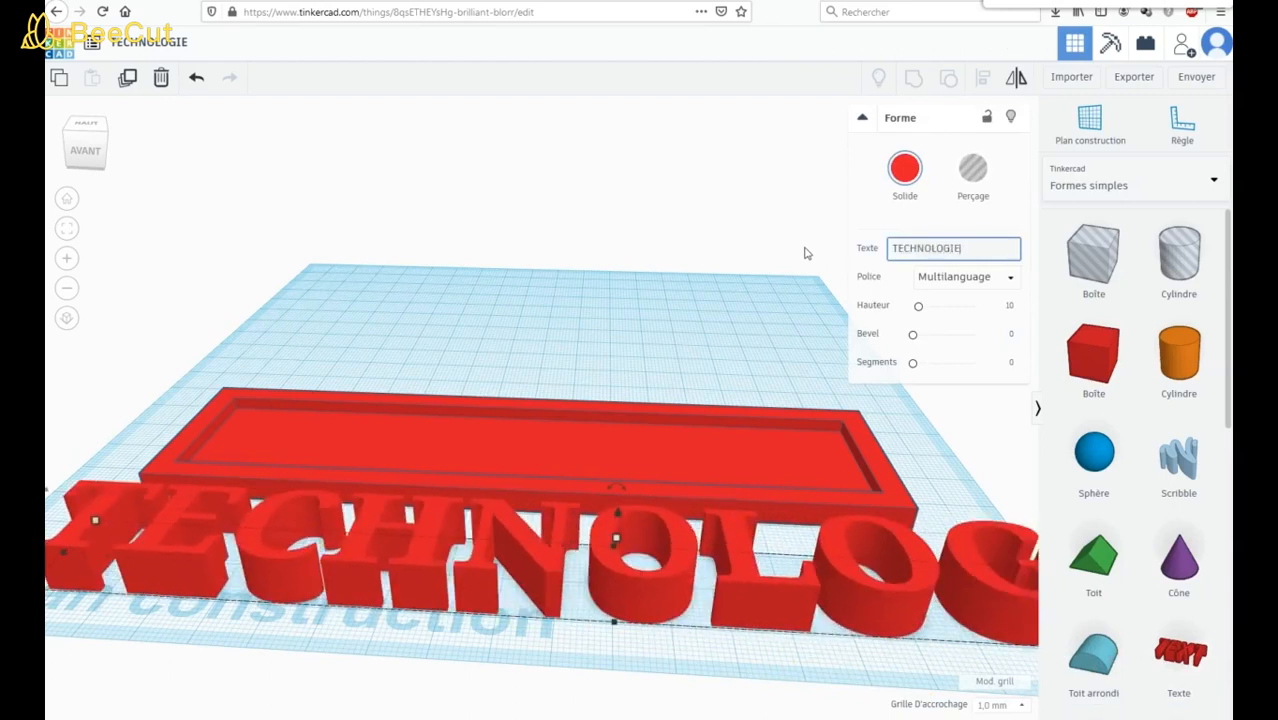
Resize the TECHNOLOGIE text to 140 mm long, 20 mm wide and 5 mm high
{"action": "scroll", "coordinate": [627, 472], "scroll_direction": "up", "scroll_amount": 5}
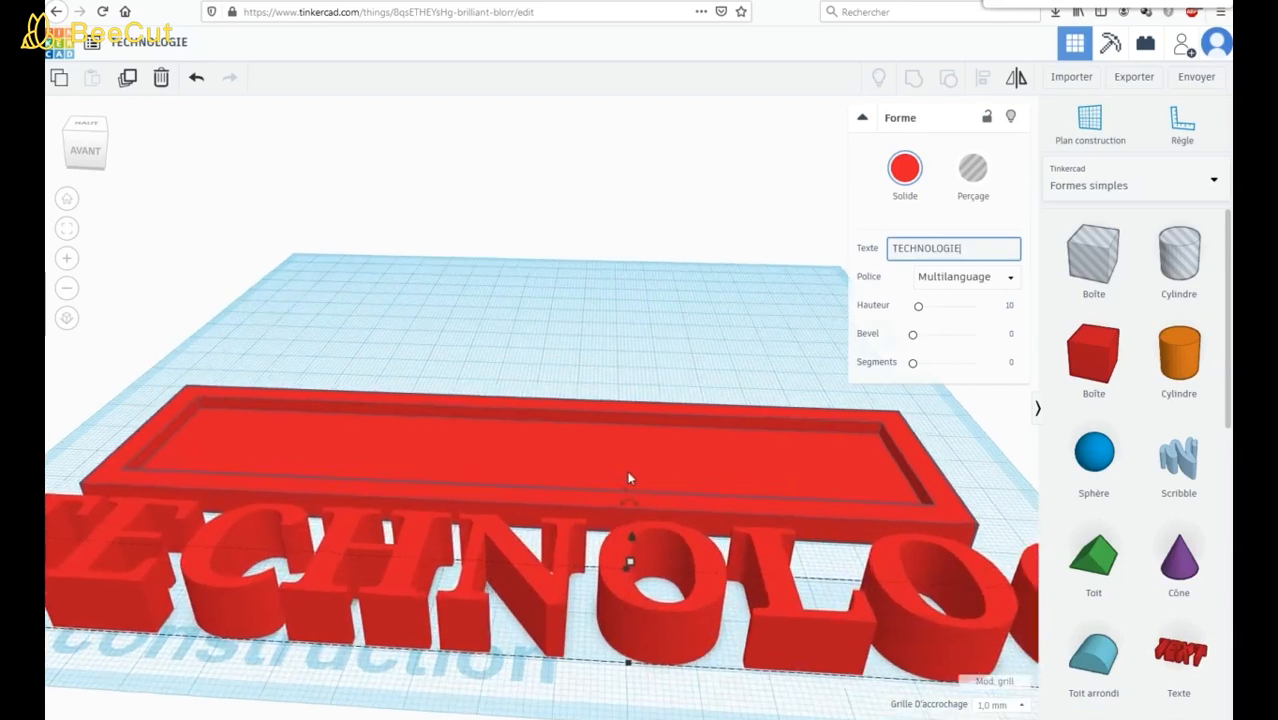
{"action": "scroll", "coordinate": [627, 474], "scroll_direction": "down", "scroll_amount": 5}
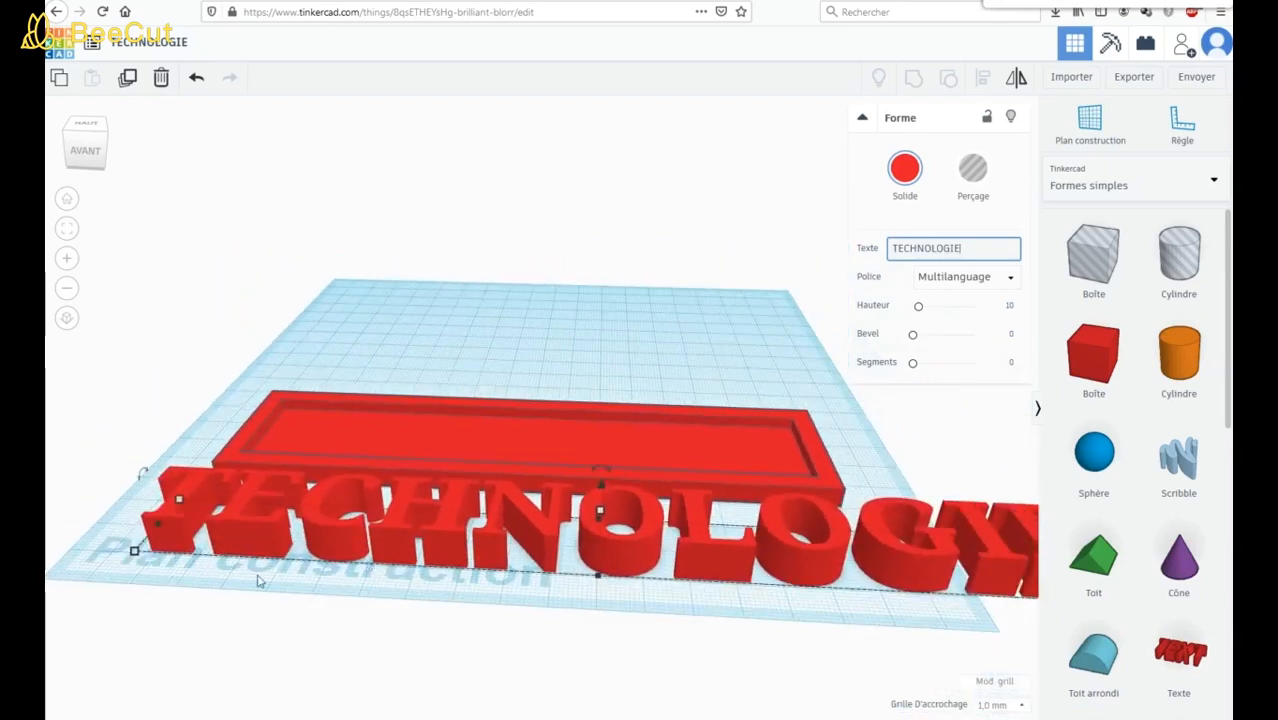
{"action": "left_click", "coordinate": [134, 552]}
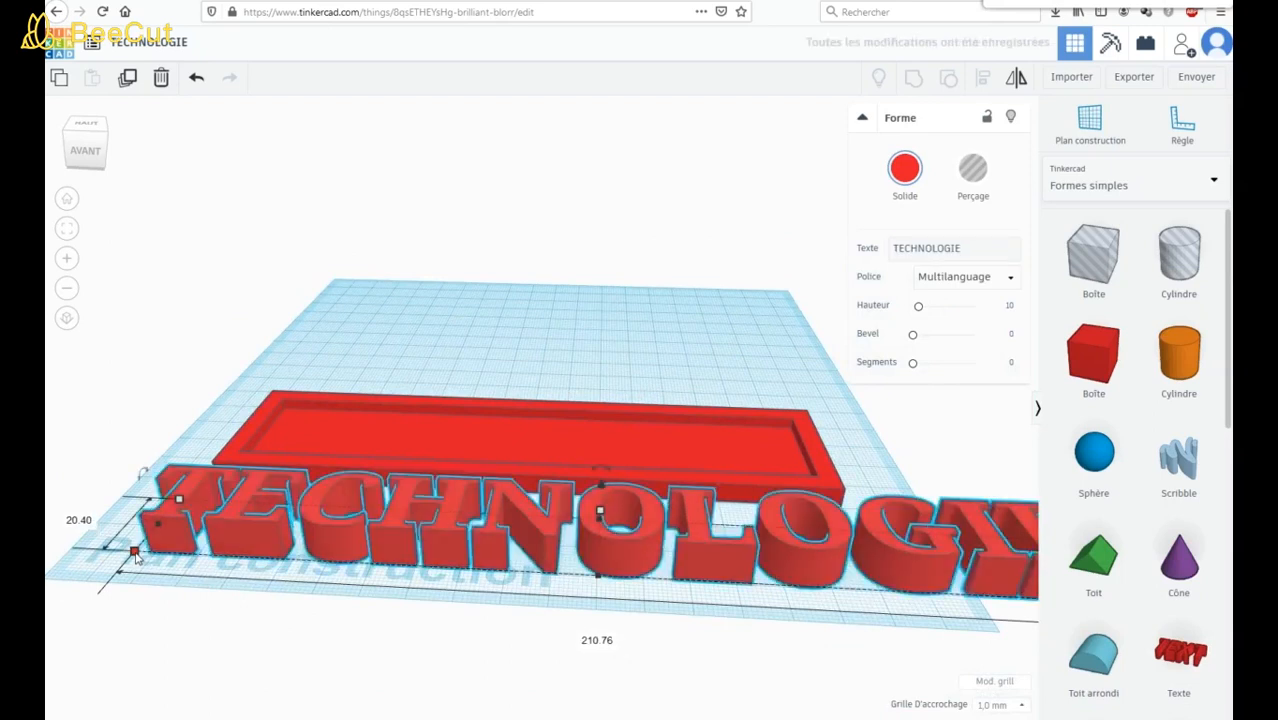
{"action": "left_click", "coordinate": [597, 641]}
{"action": "key", "text": "BackSpace"}
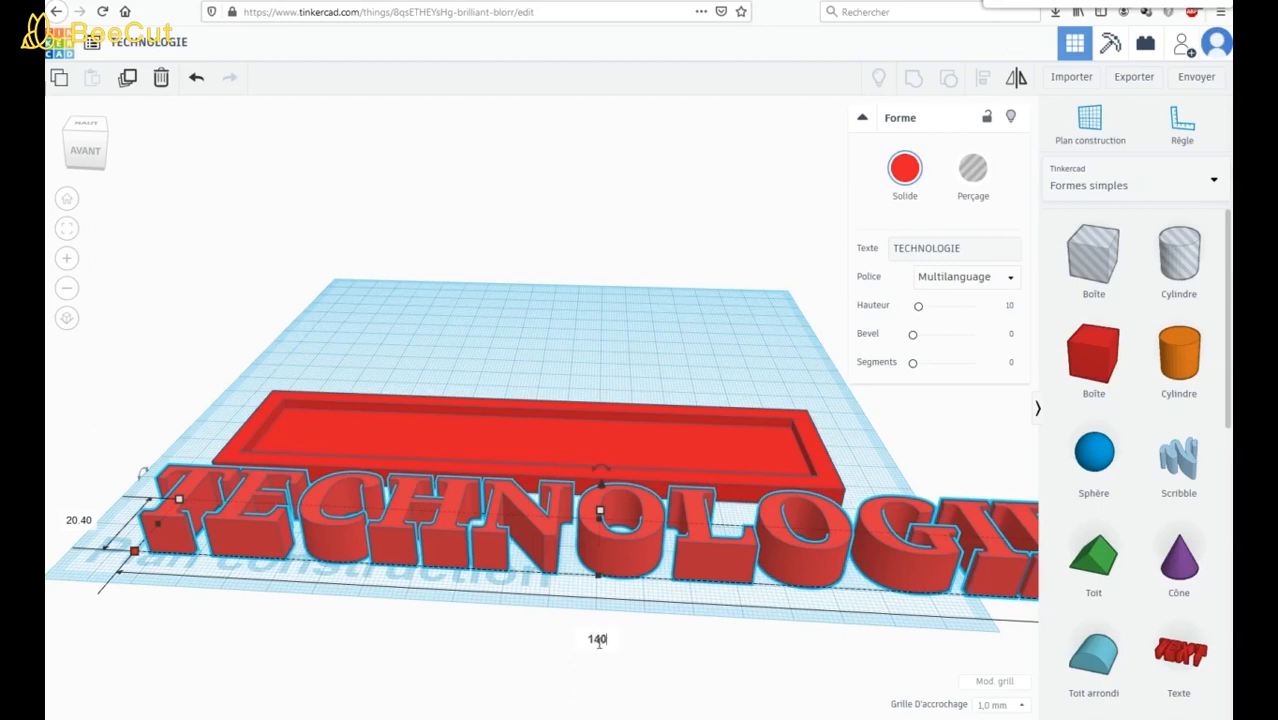
{"action": "type", "text": "140"}
{"action": "key", "text": "Return"}
{"action": "left_click", "coordinate": [368, 534]}
{"action": "type", "text": "20"}
{"action": "key", "text": "Return"}
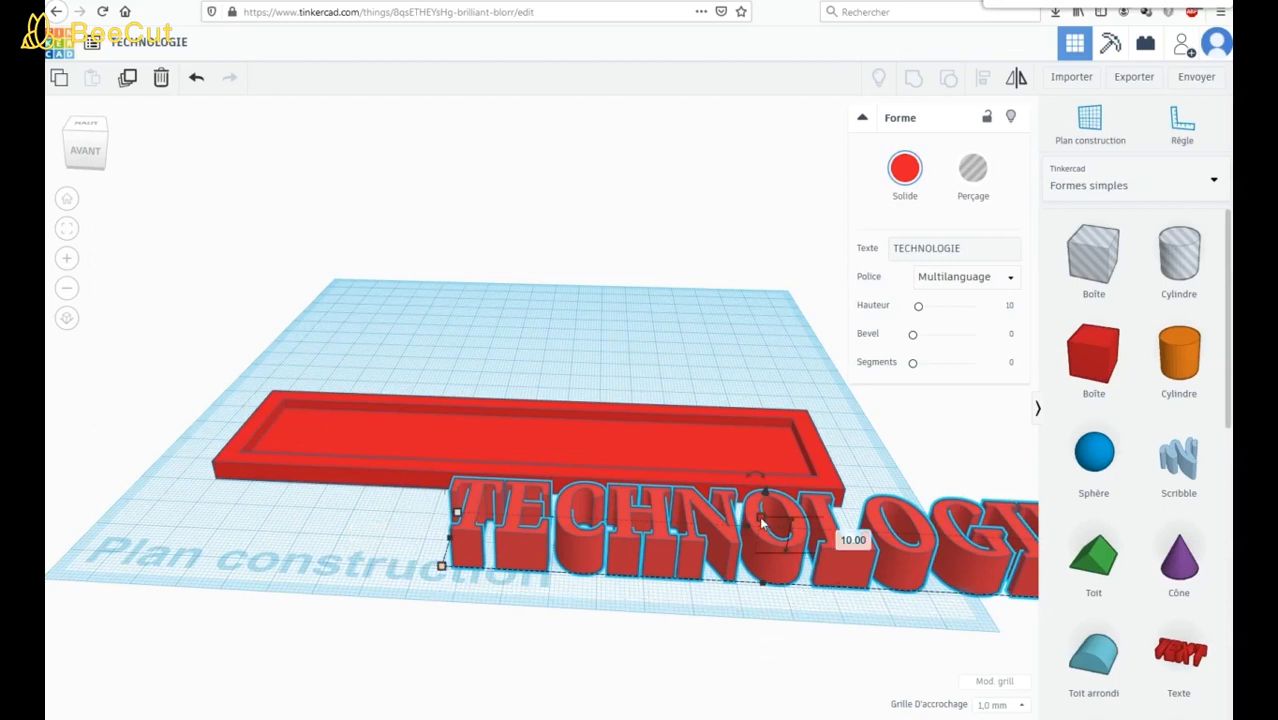
{"action": "left_click", "coordinate": [840, 535]}
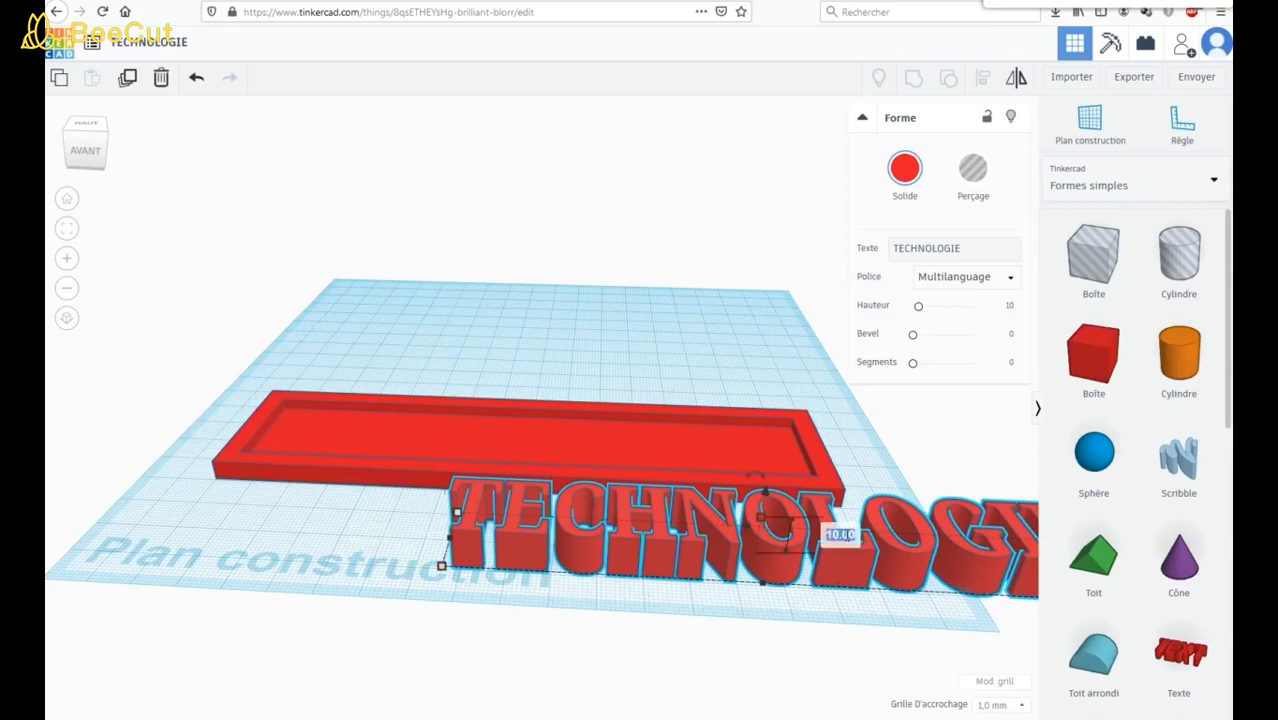
{"action": "type", "text": "5"}
{"action": "key", "text": "Return"}
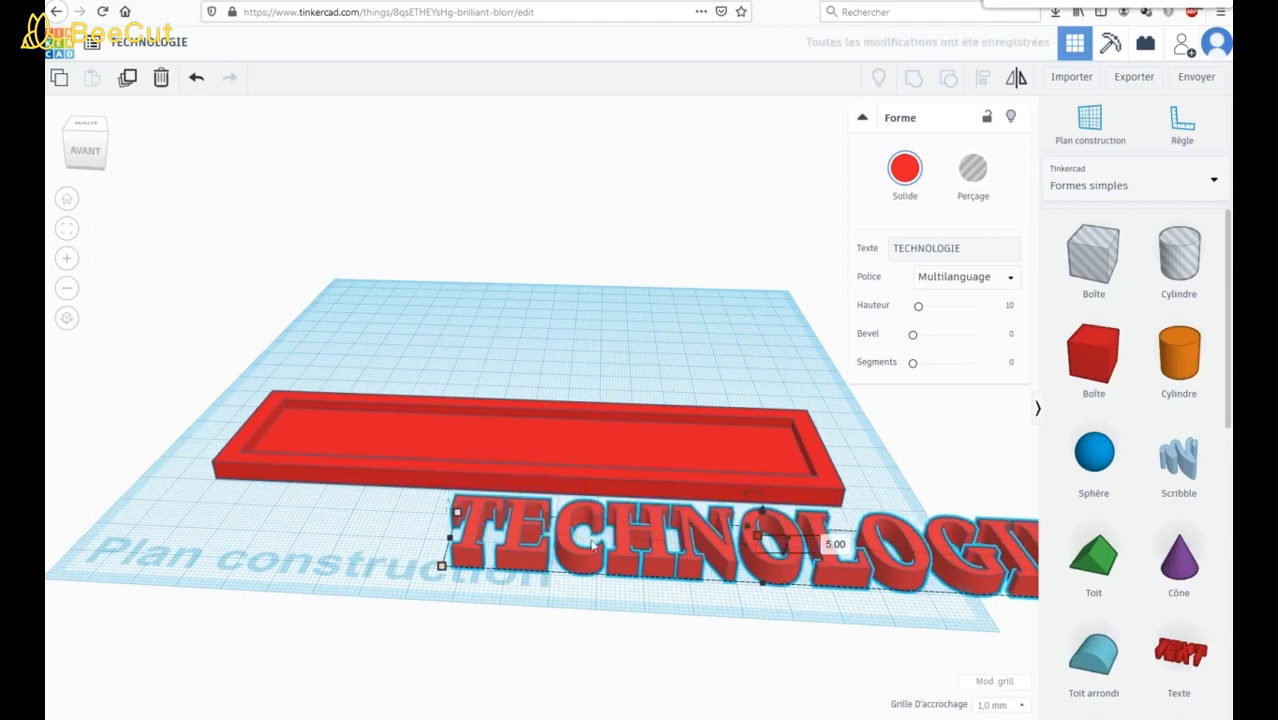
Slide the text about 53 mm to the left over the plate's front edge and centre it with the plate in length and width
{"action": "left_click_drag", "start_coordinate": [853, 580], "coordinate": [604, 514]}
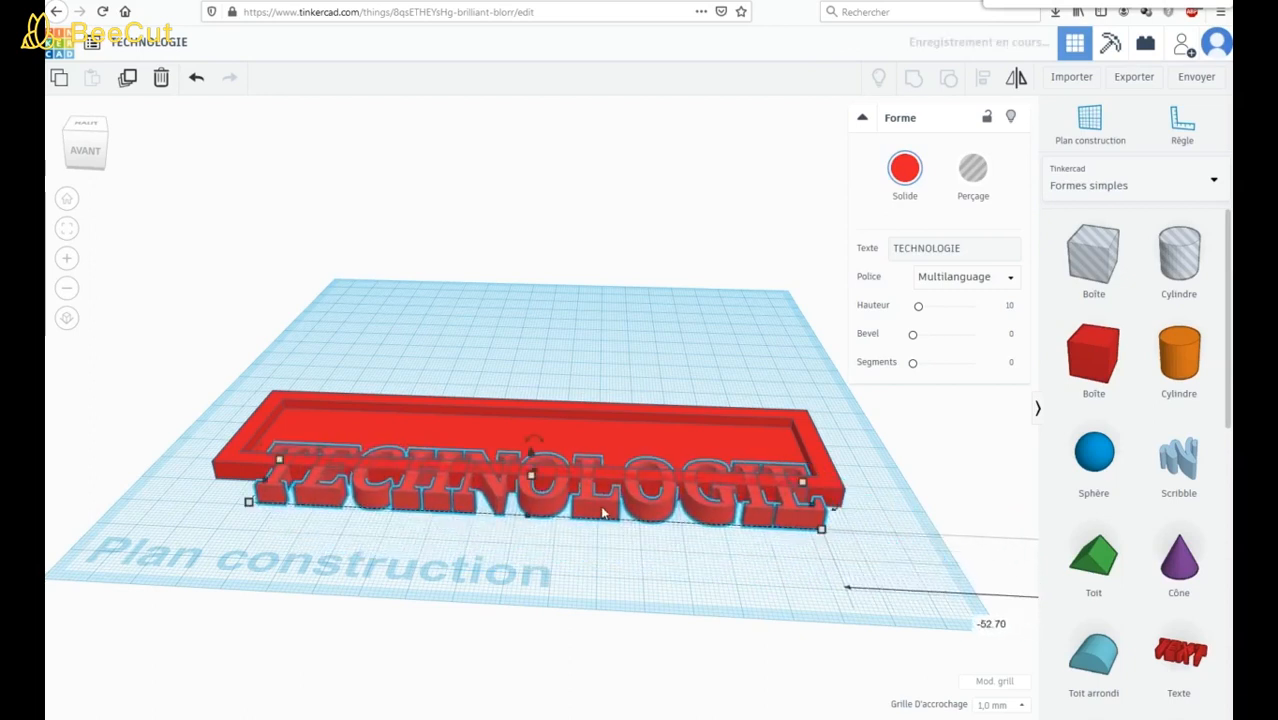
{"action": "right_click_drag", "start_coordinate": [571, 551], "coordinate": [586, 594]}
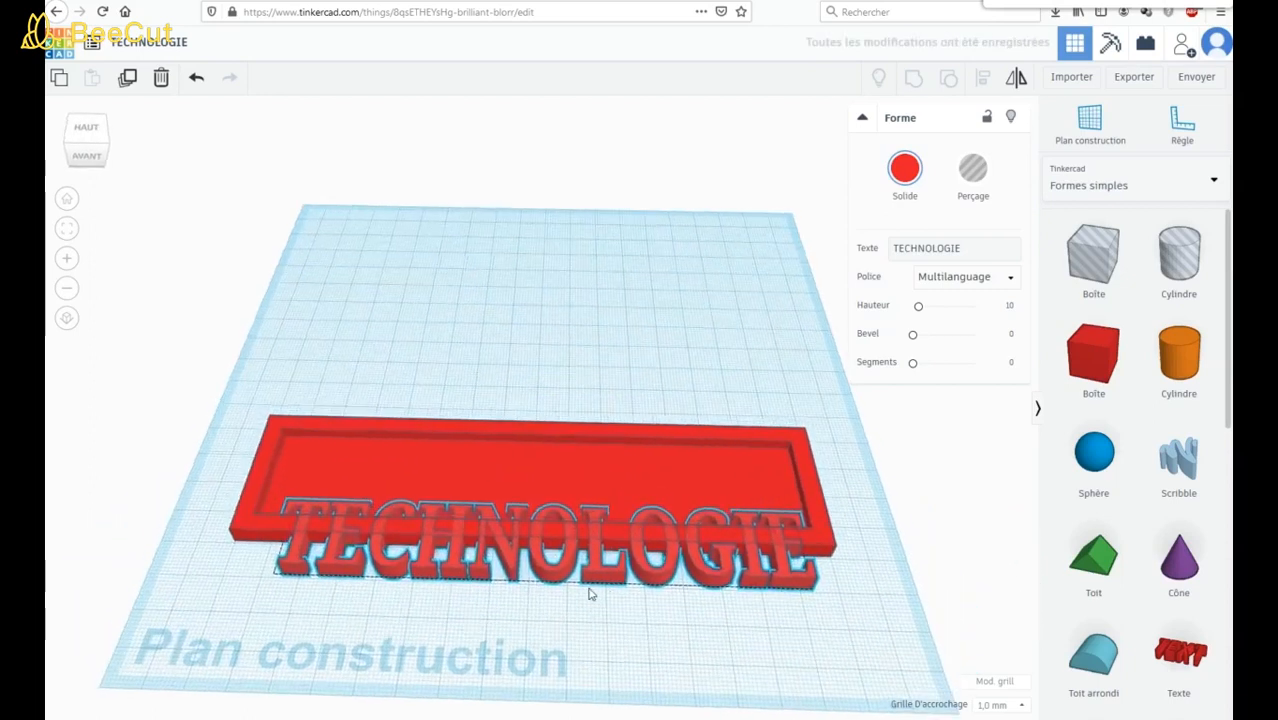
{"action": "left_click", "coordinate": [680, 641]}
{"action": "left_click_drag", "start_coordinate": [202, 384], "coordinate": [912, 643]}
{"action": "left_click", "coordinate": [984, 79]}
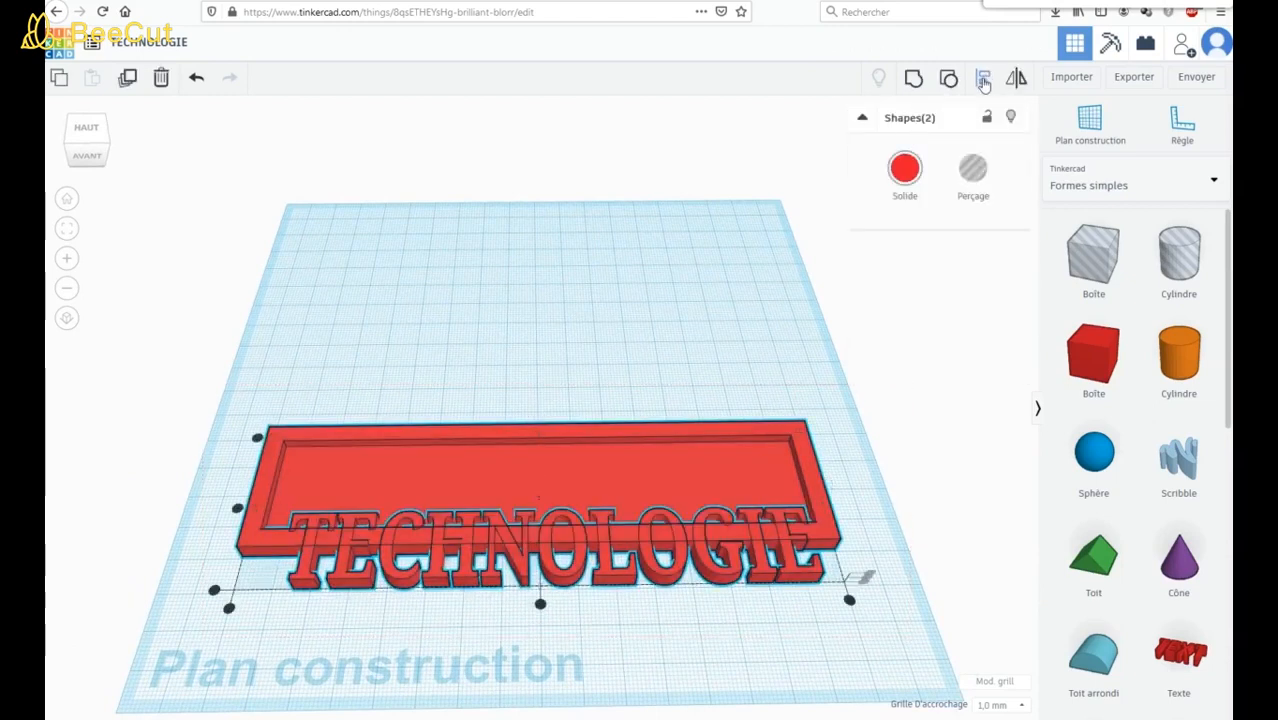
{"action": "left_click", "coordinate": [540, 604]}
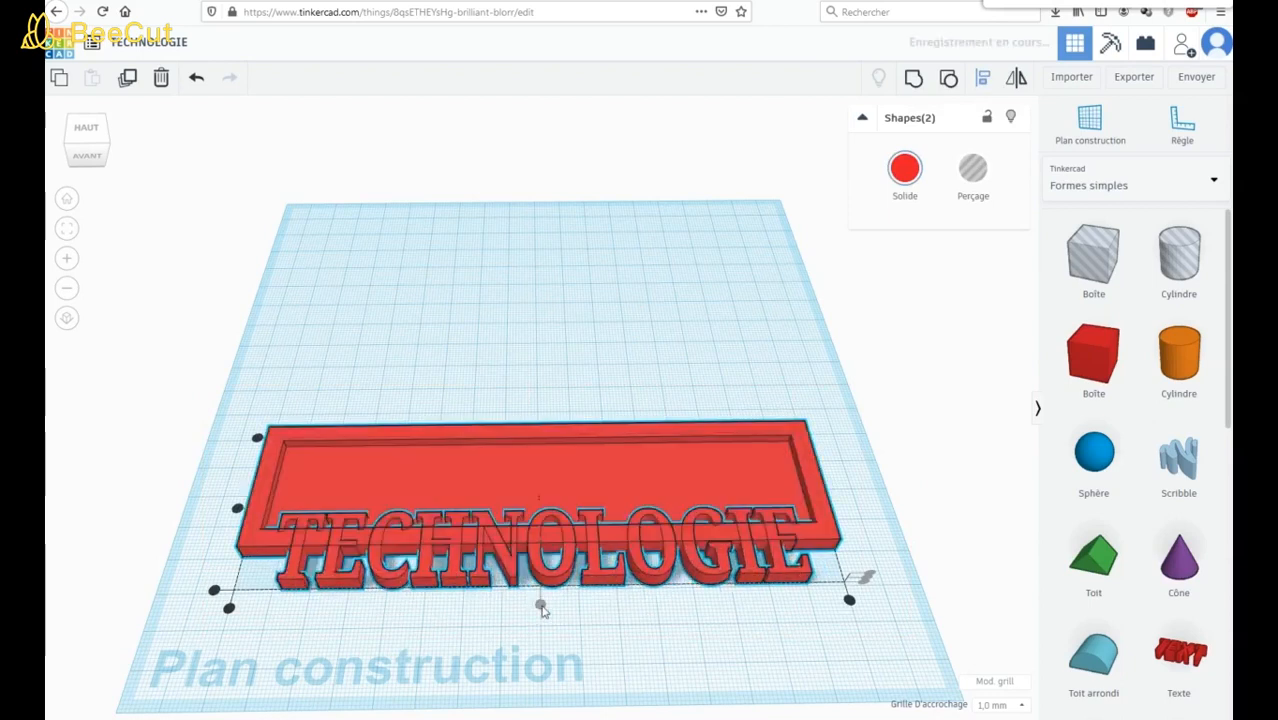
{"action": "left_click", "coordinate": [237, 510]}
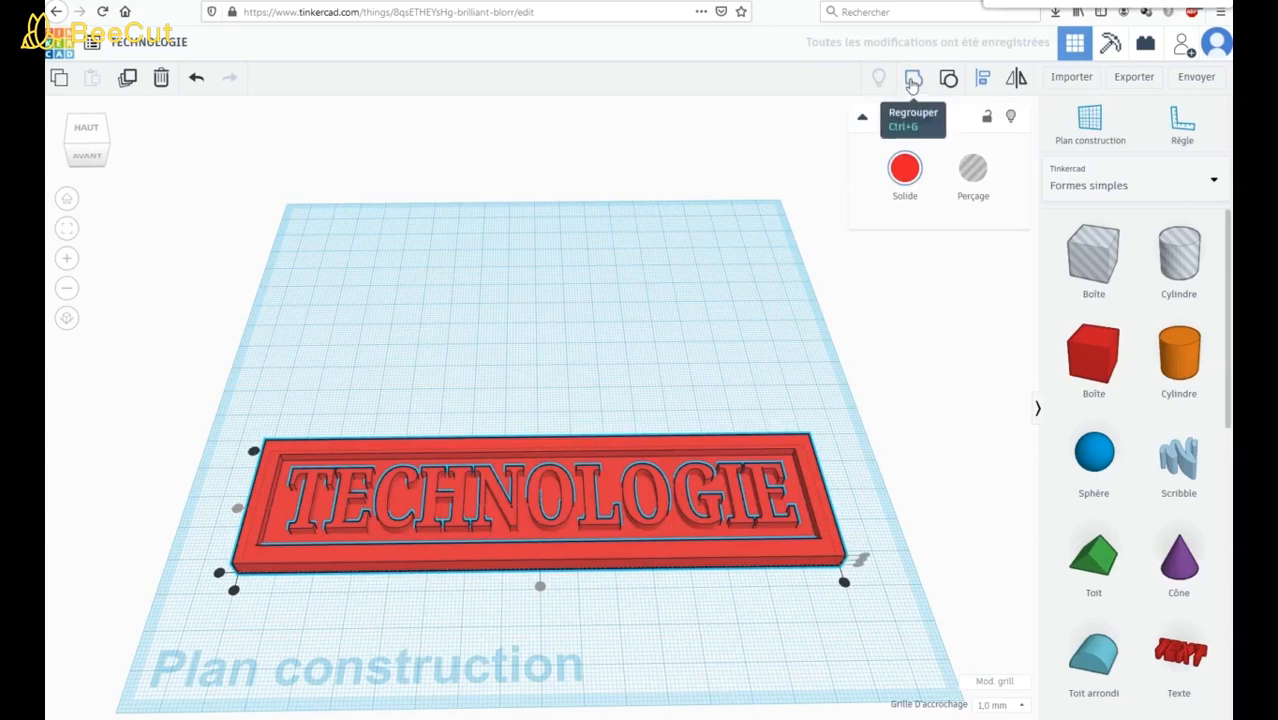
Group the TECHNOLOGIE text and the recessed plate into one shape and deselect it
{"action": "left_click", "coordinate": [912, 82]}
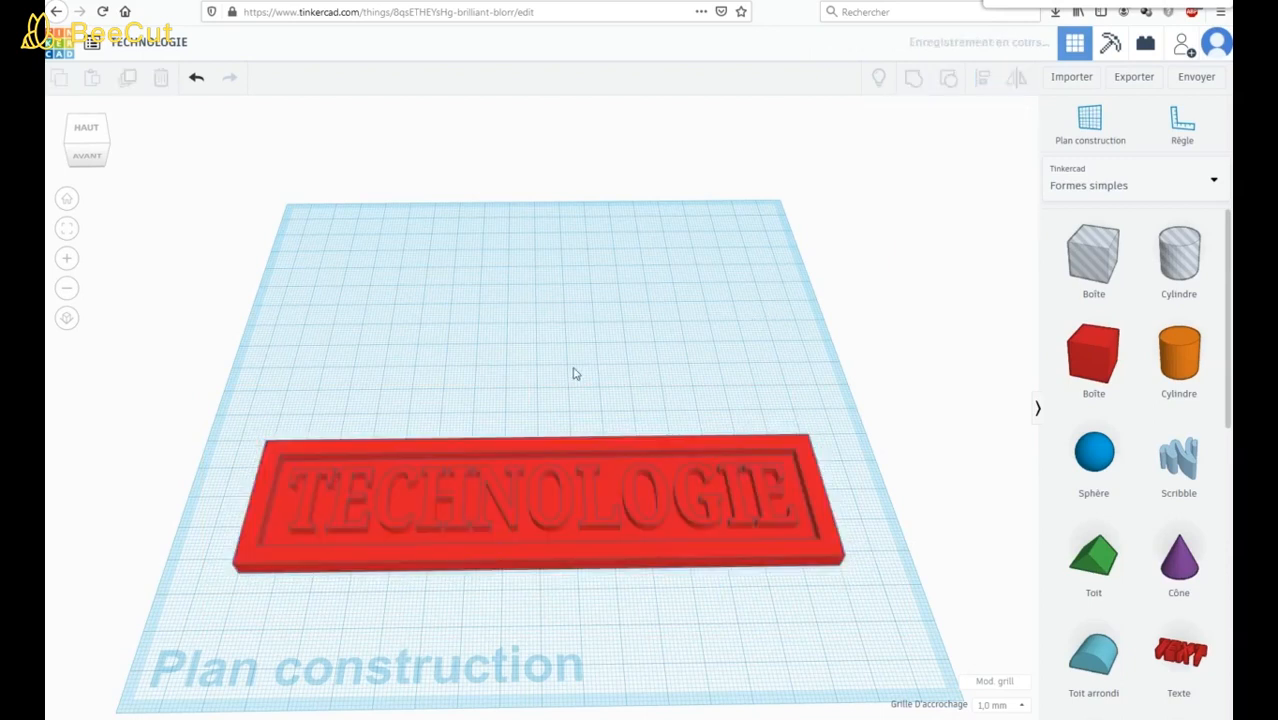
{"action": "left_click", "coordinate": [630, 638]}
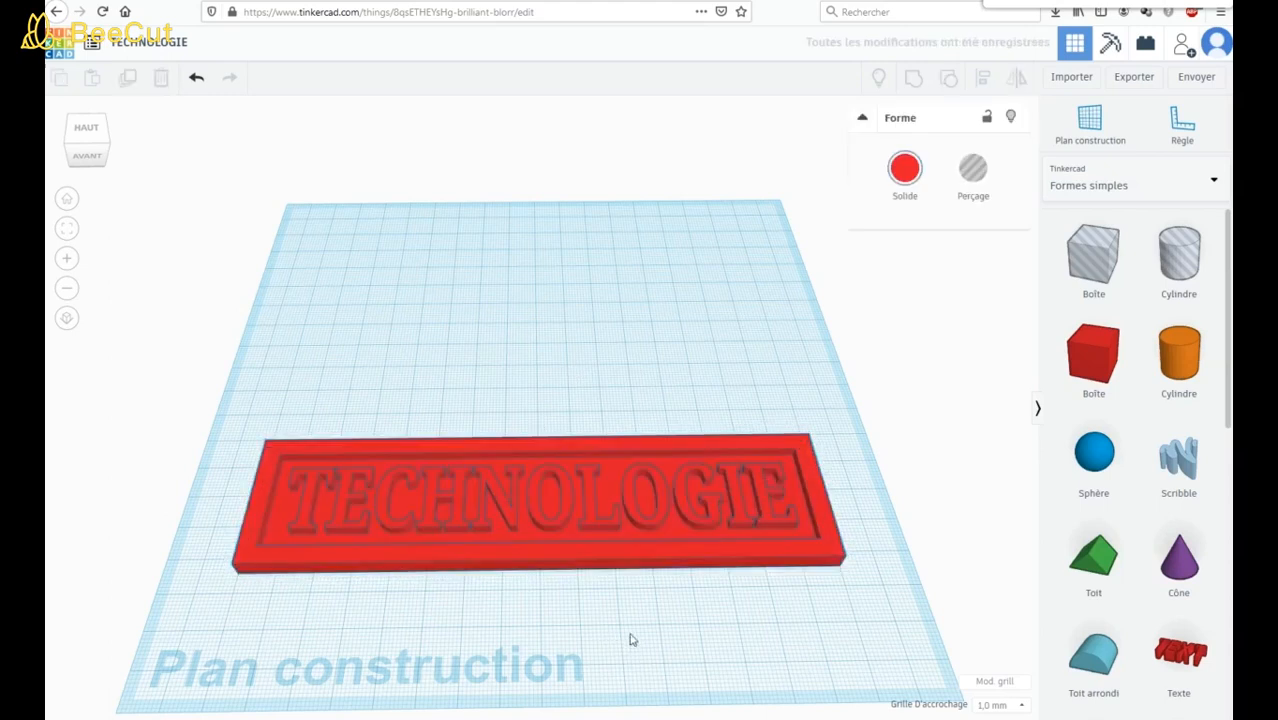
{"action": "right_click_drag", "start_coordinate": [630, 638], "coordinate": [619, 611]}
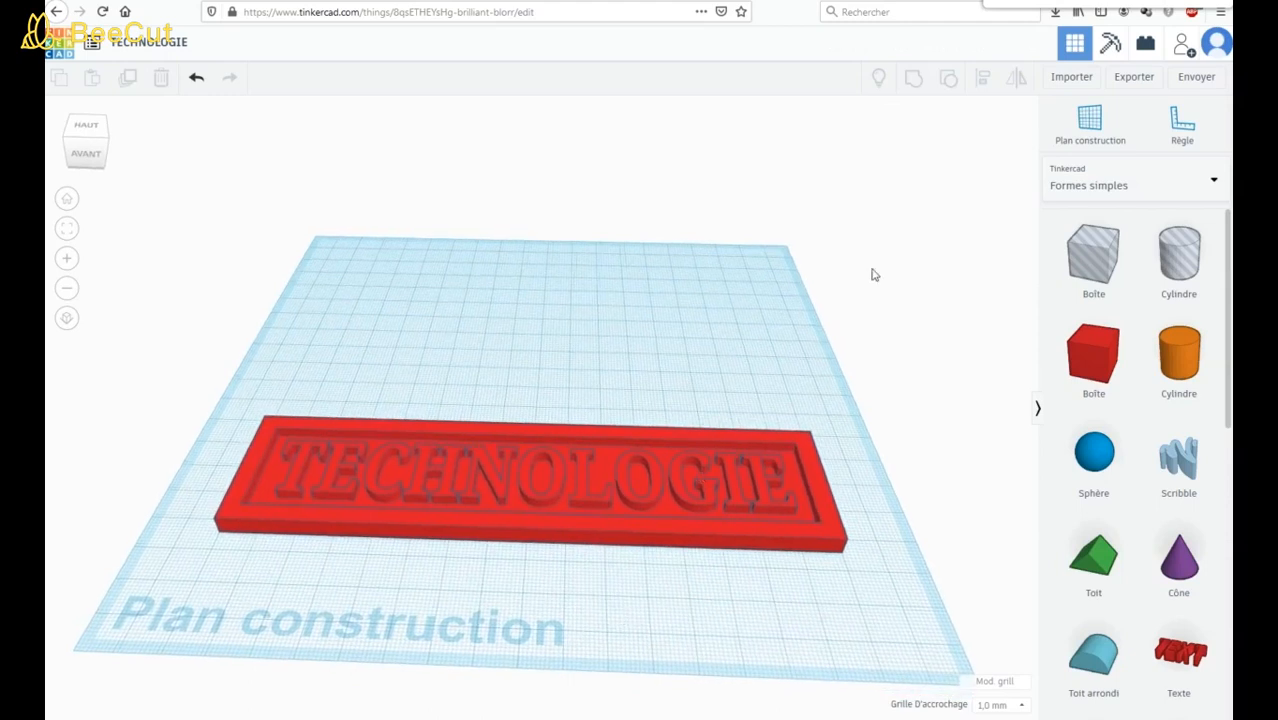
Save the image of the design as a PNG file from the send options and open its download folder
{"action": "left_click", "coordinate": [1198, 80]}
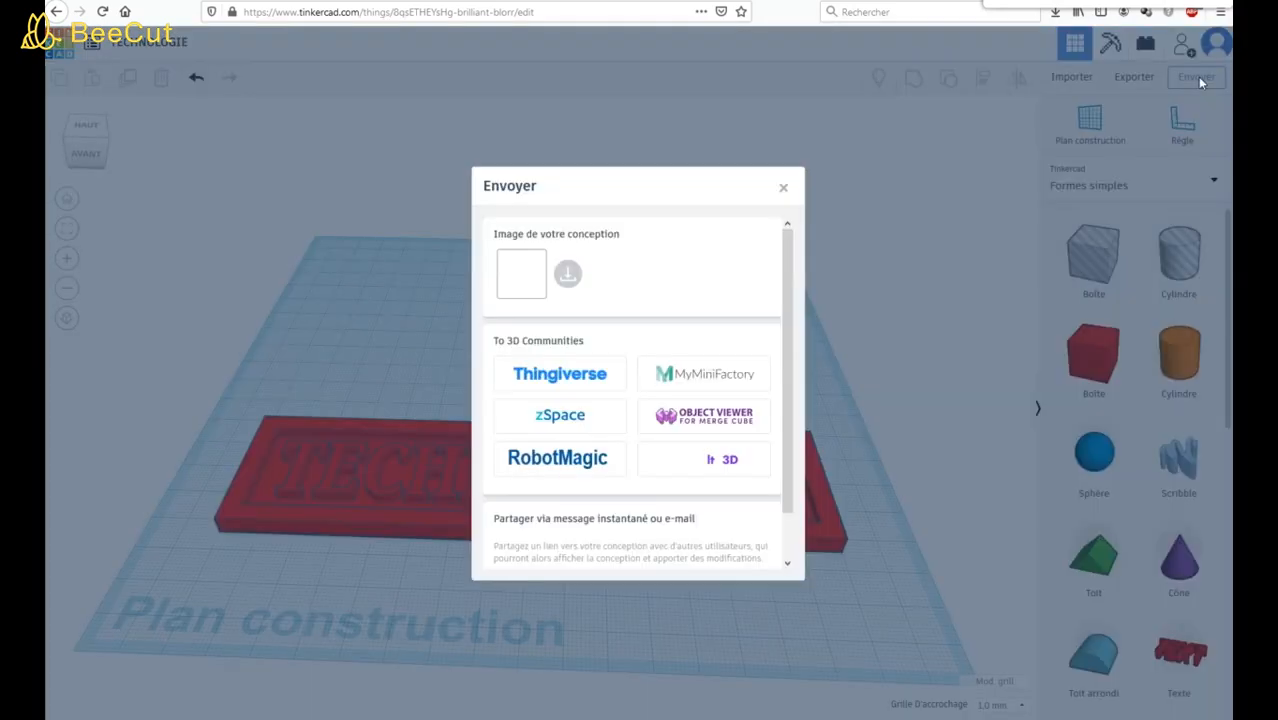
{"action": "left_click", "coordinate": [568, 278]}
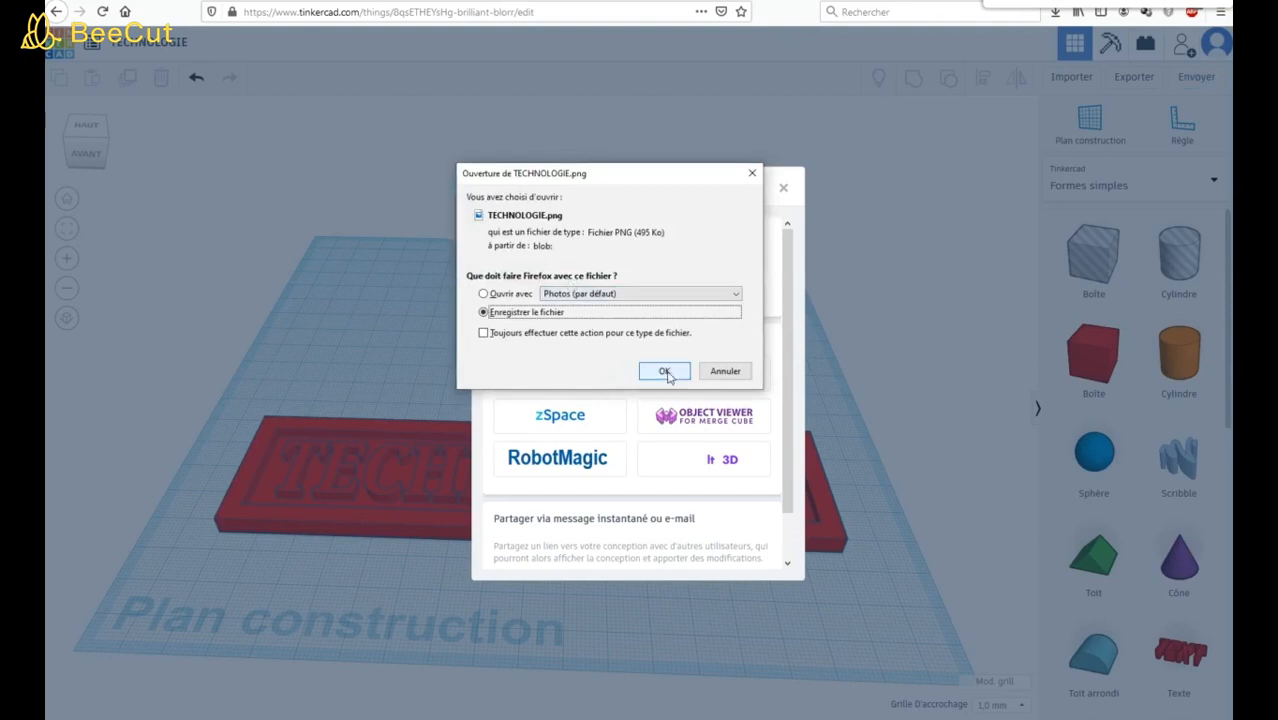
{"action": "left_click", "coordinate": [665, 372]}
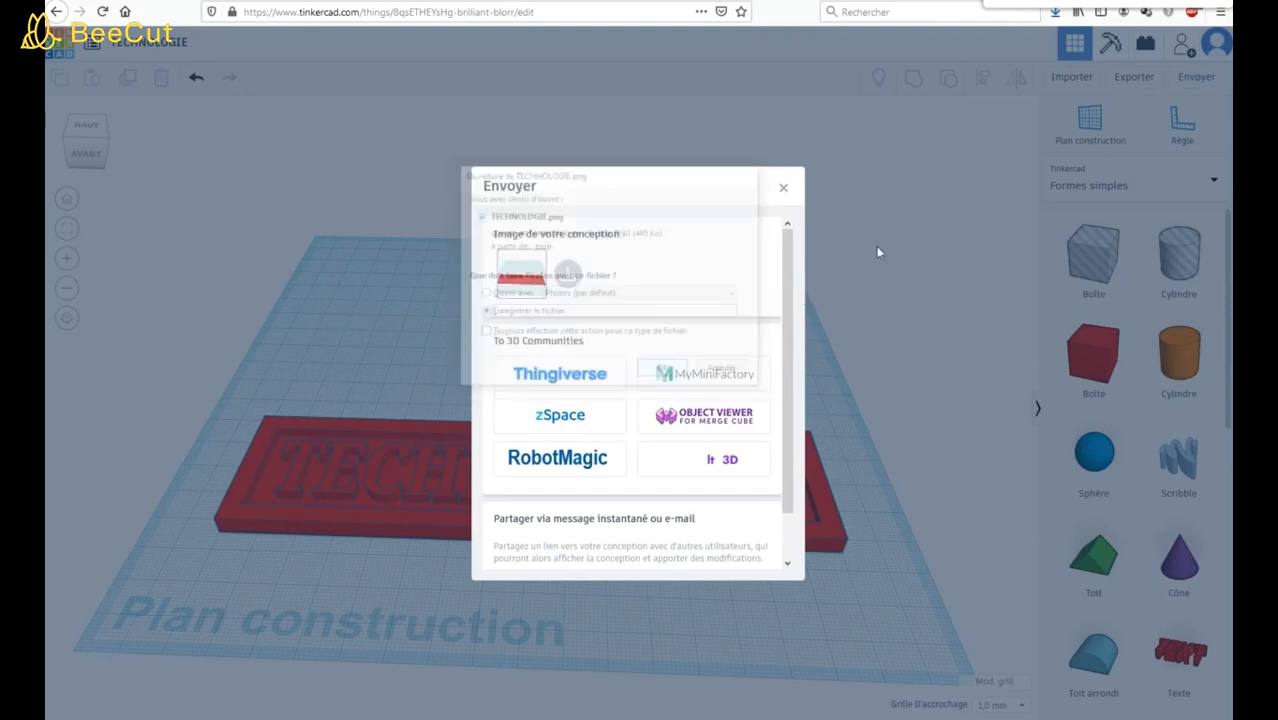
{"action": "left_click", "coordinate": [1057, 18]}
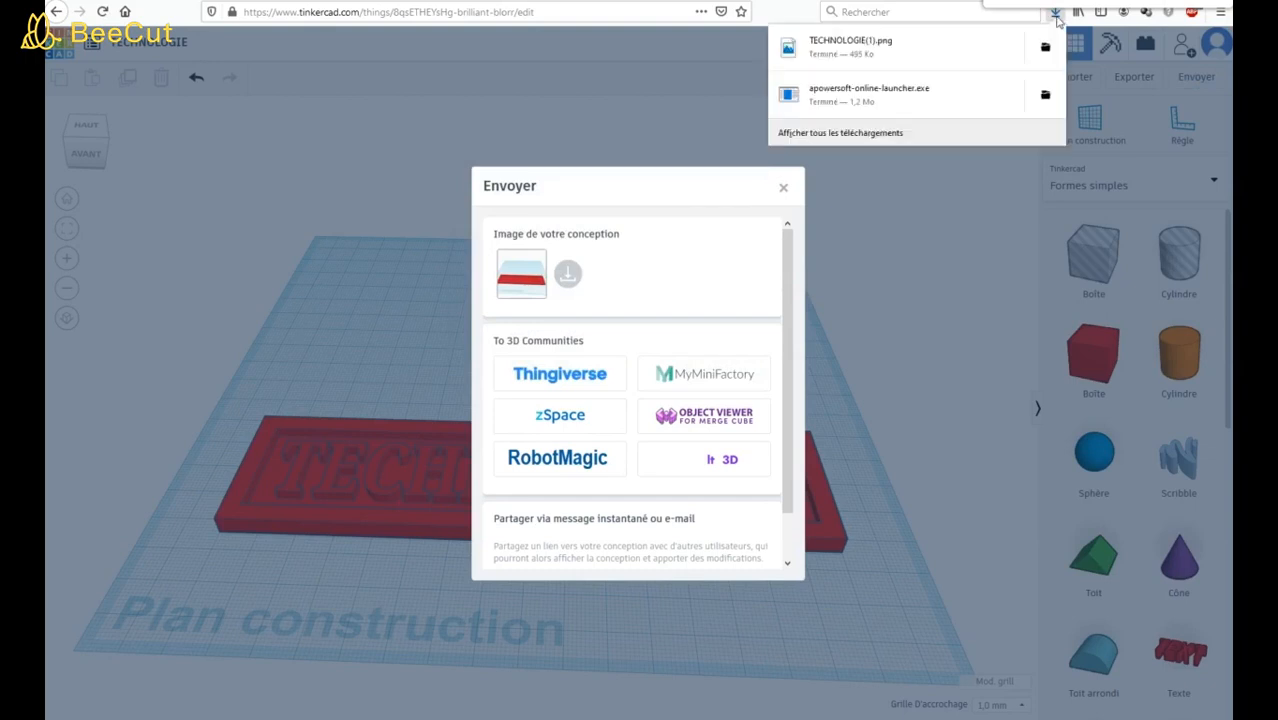
{"action": "left_click", "coordinate": [1055, 46]}
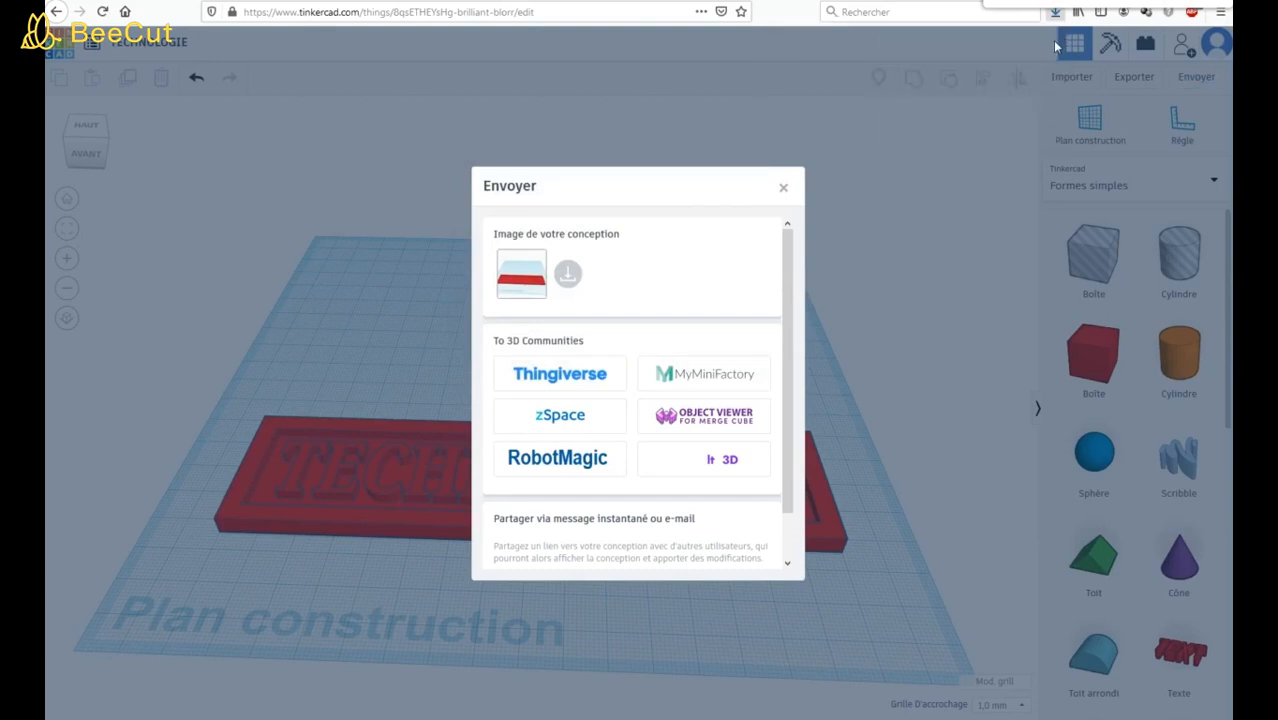